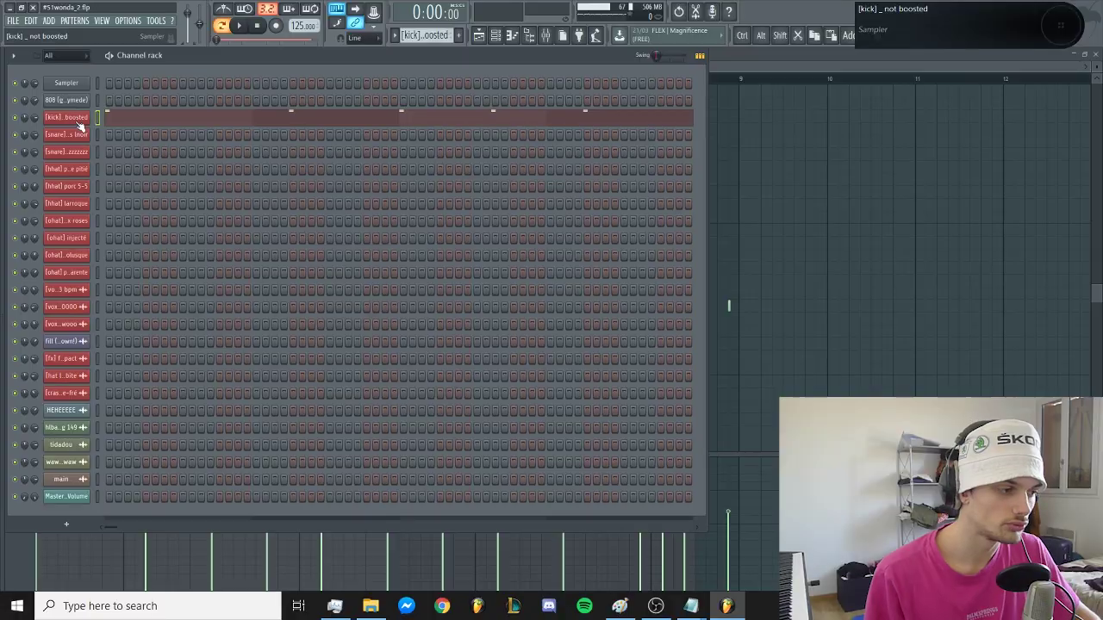
# - Open the [kick] _ not boosted channel's settings and examine its level adjustment volume and channel volume
pyautogui.click(68, 117)
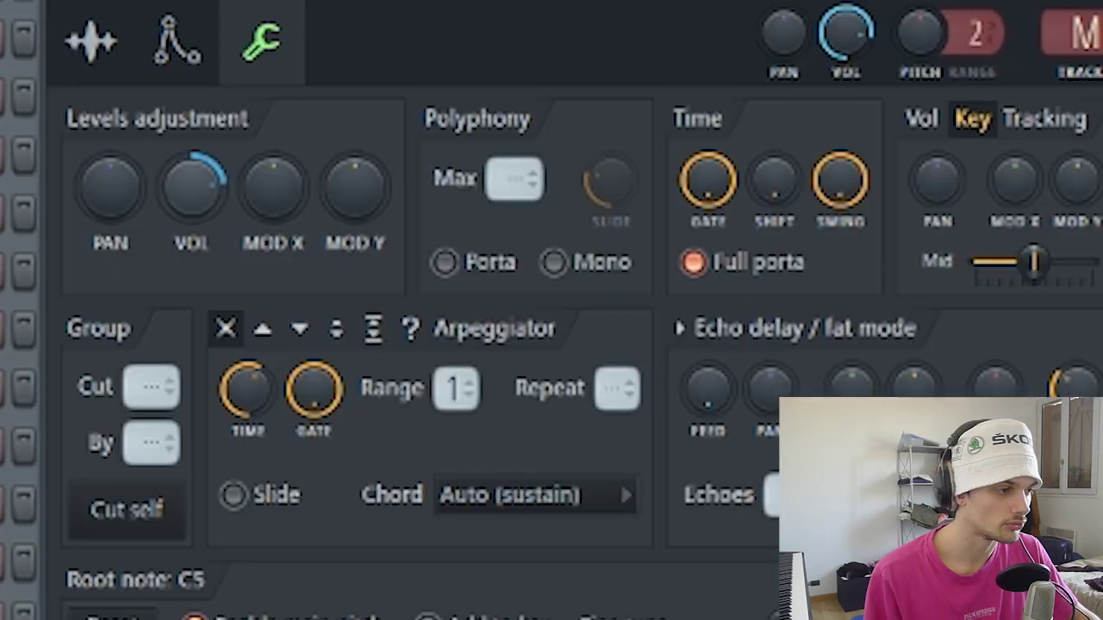
pyautogui.rightClick(306, 200)
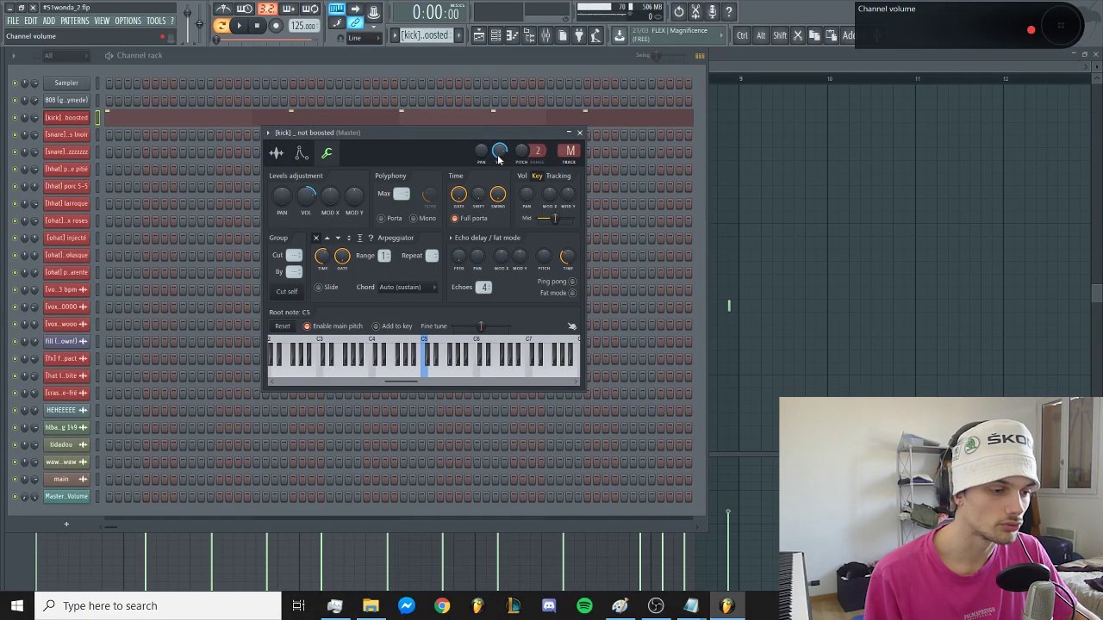
pyautogui.rightClick(499, 158)
pyautogui.click(495, 161)
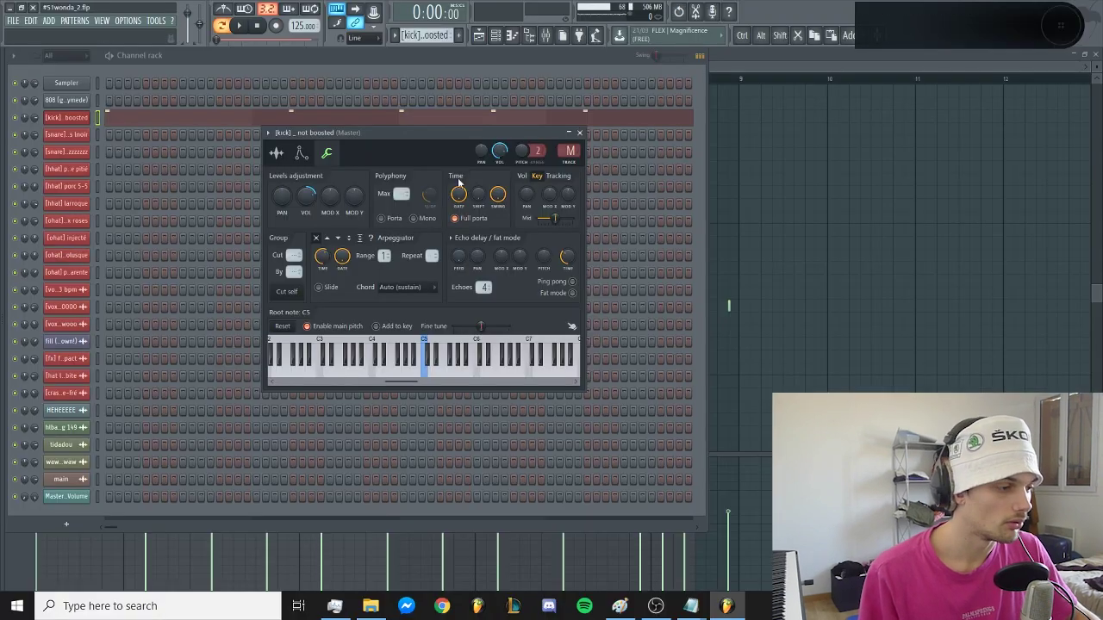
pyautogui.click(828, 172)
pyautogui.click(146, 460)
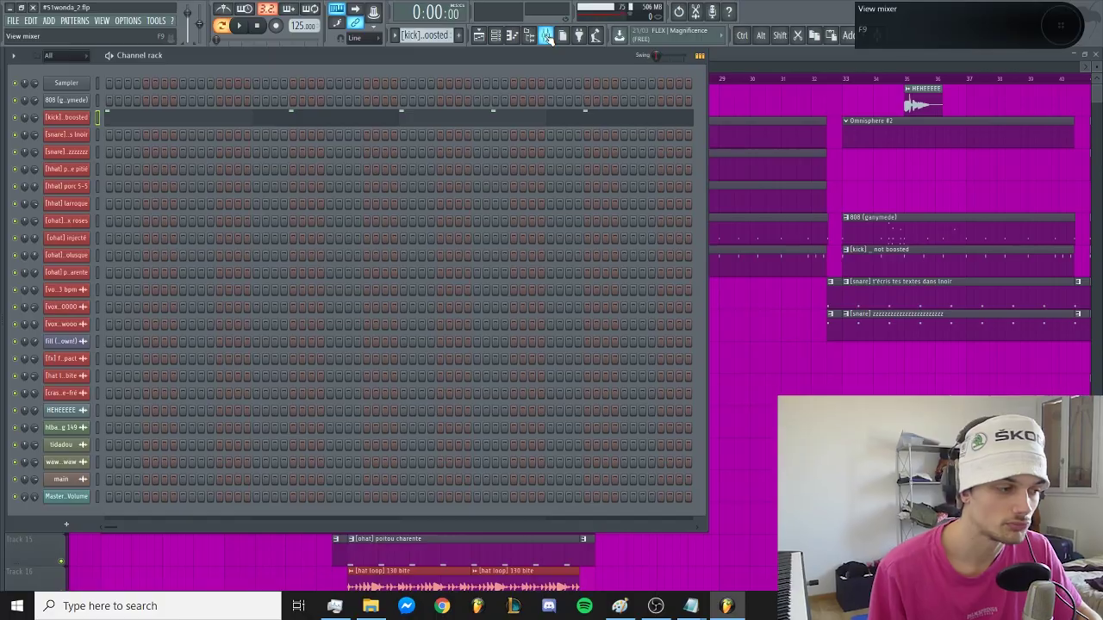
# - Check the mixer's track levels and return to the kick channel in the channel rack
pyautogui.press('F9')
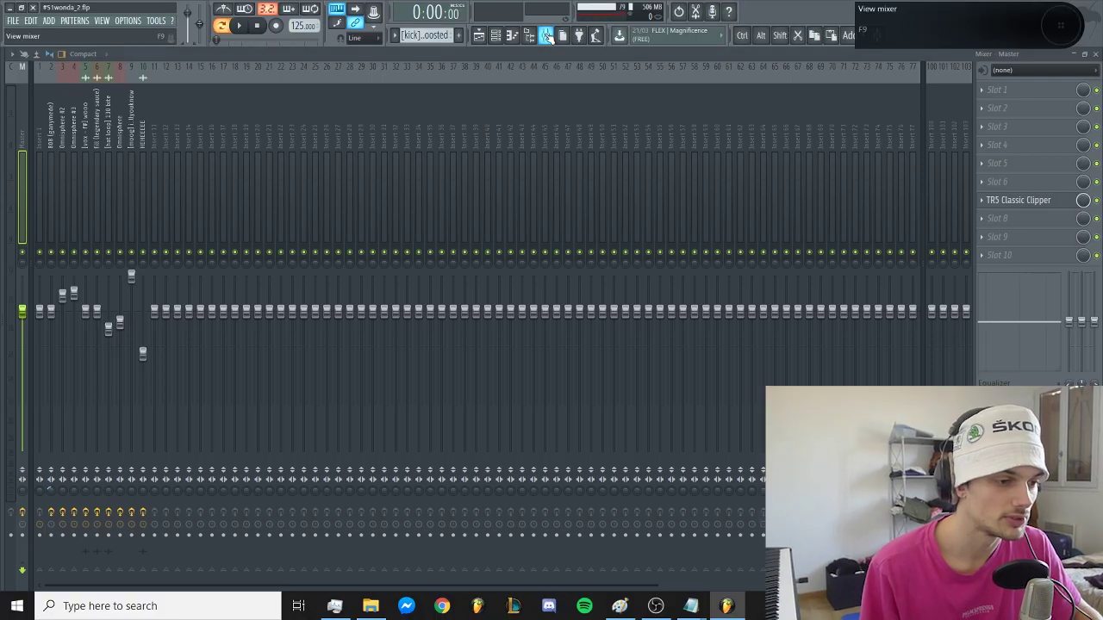
pyautogui.press('F9')
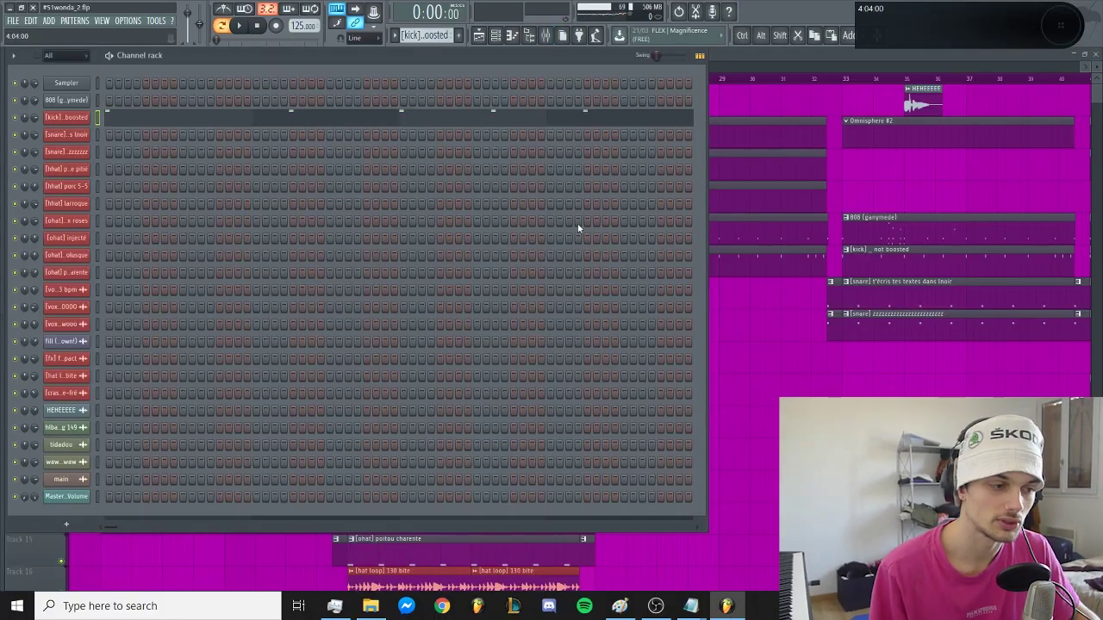
pyautogui.click(66, 118)
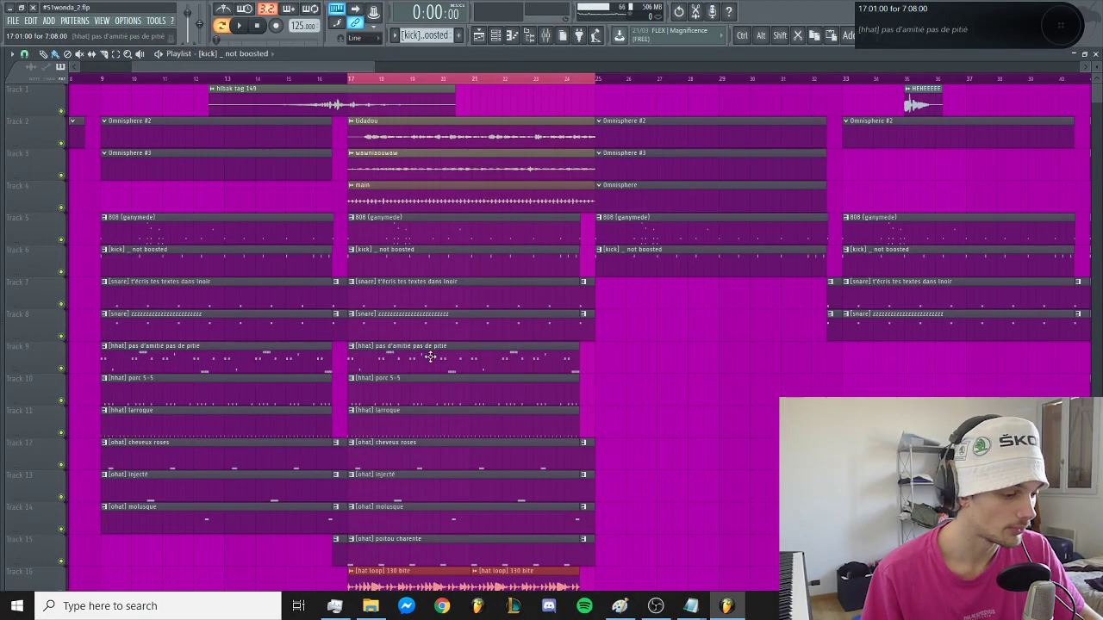
# - Adjust the fine time shift of the [hhat] pas d'amitié pas de pitié channel slightly
pyautogui.doubleClick(430, 356)
pyautogui.press('F6')
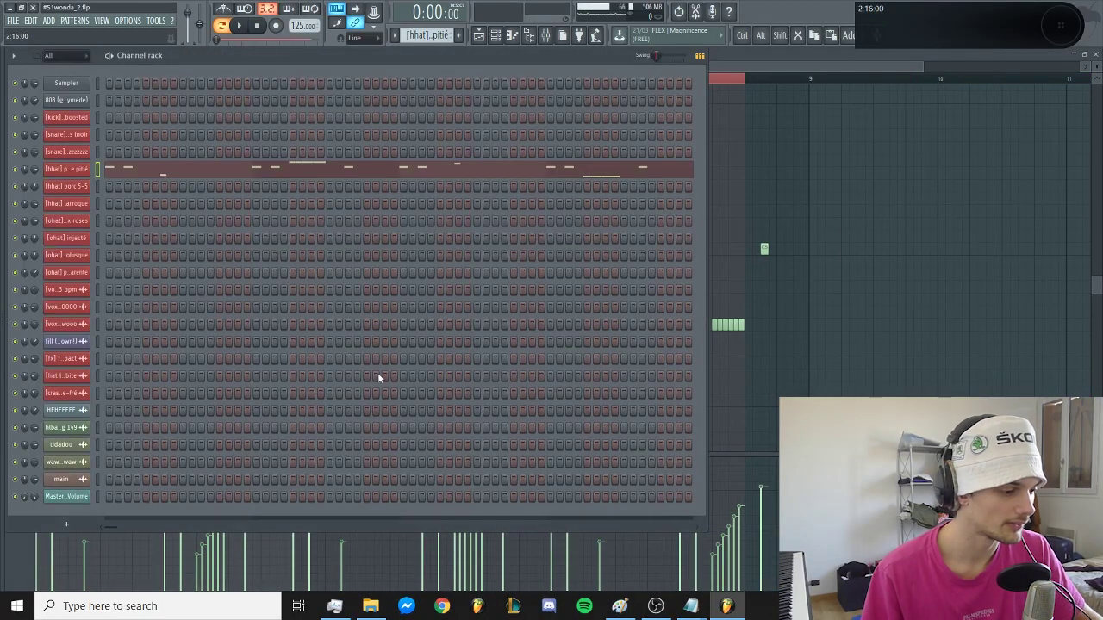
pyautogui.click(87, 175)
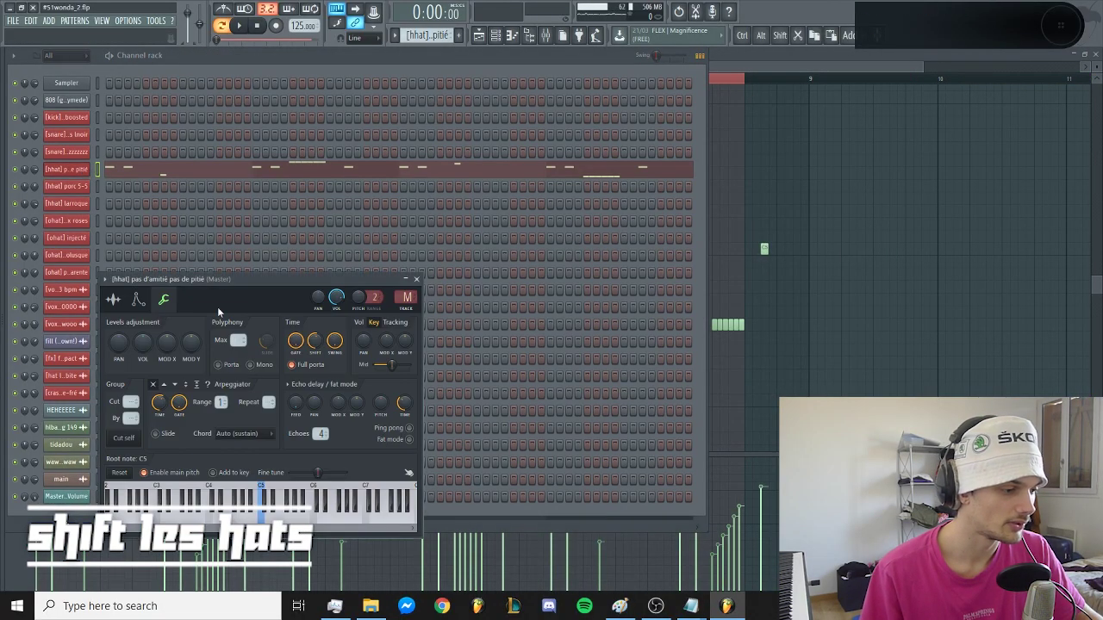
pyautogui.moveTo(217, 306); pyautogui.dragTo(286, 288)
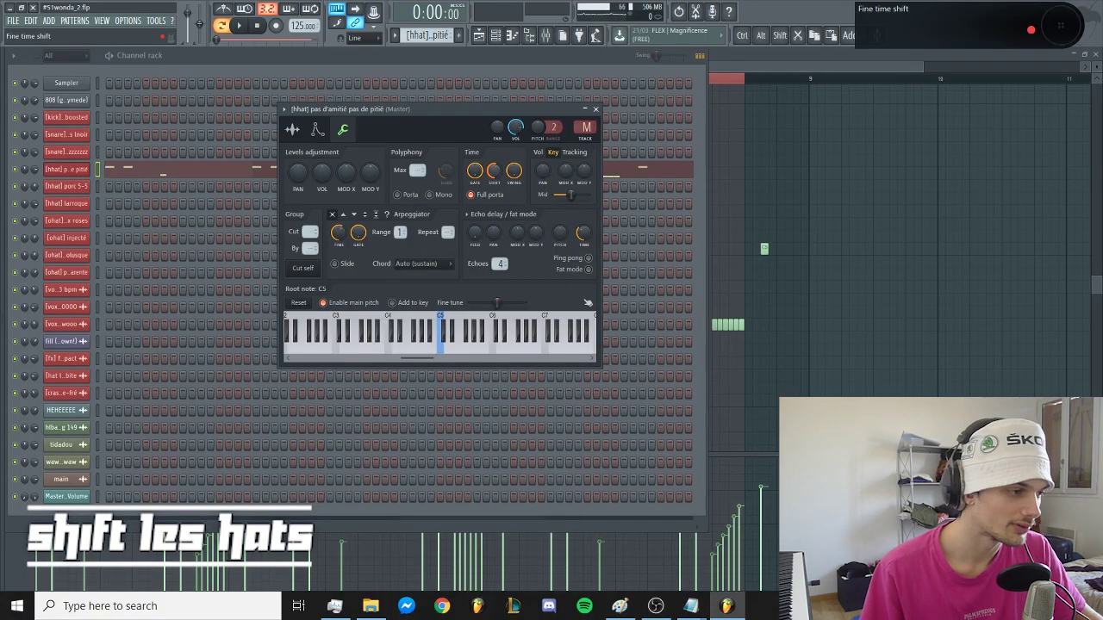
pyautogui.moveTo(494, 171); pyautogui.dragTo(494, 164)
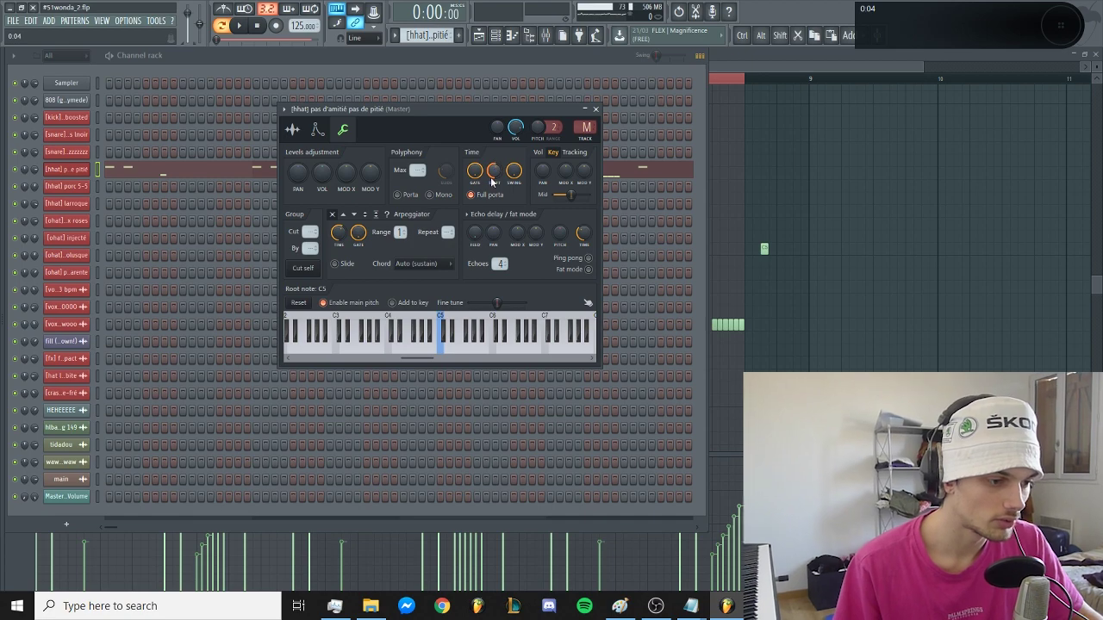
pyautogui.moveTo(494, 170); pyautogui.dragTo(494, 167)
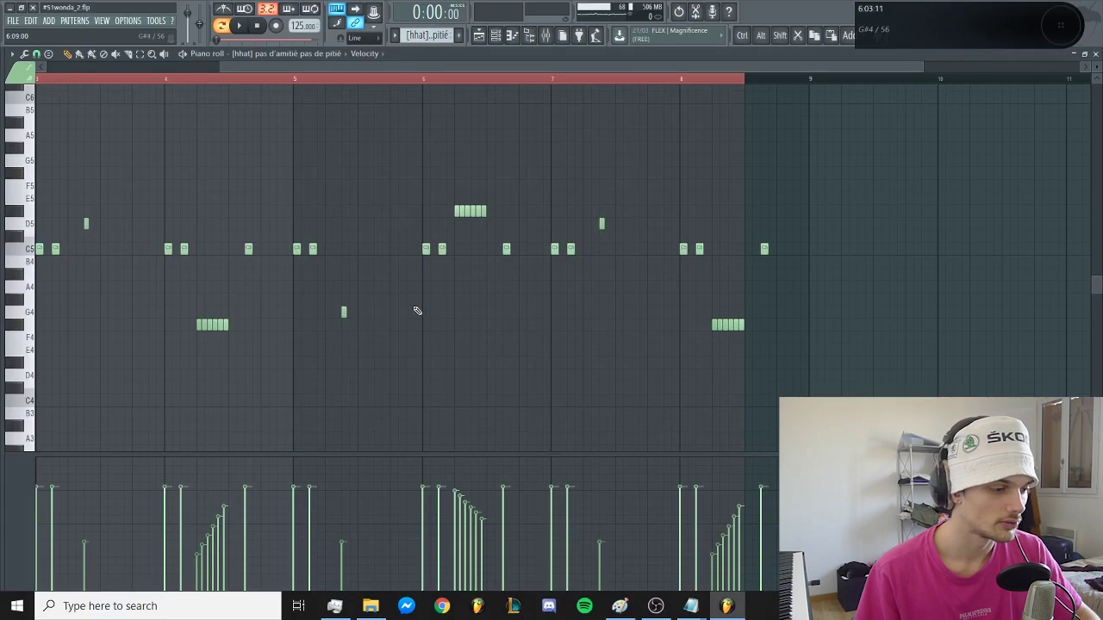
# - Inspect the [hhat] larroque channel's time settings and open its pattern from the playlist
pyautogui.moveTo(48, 276)
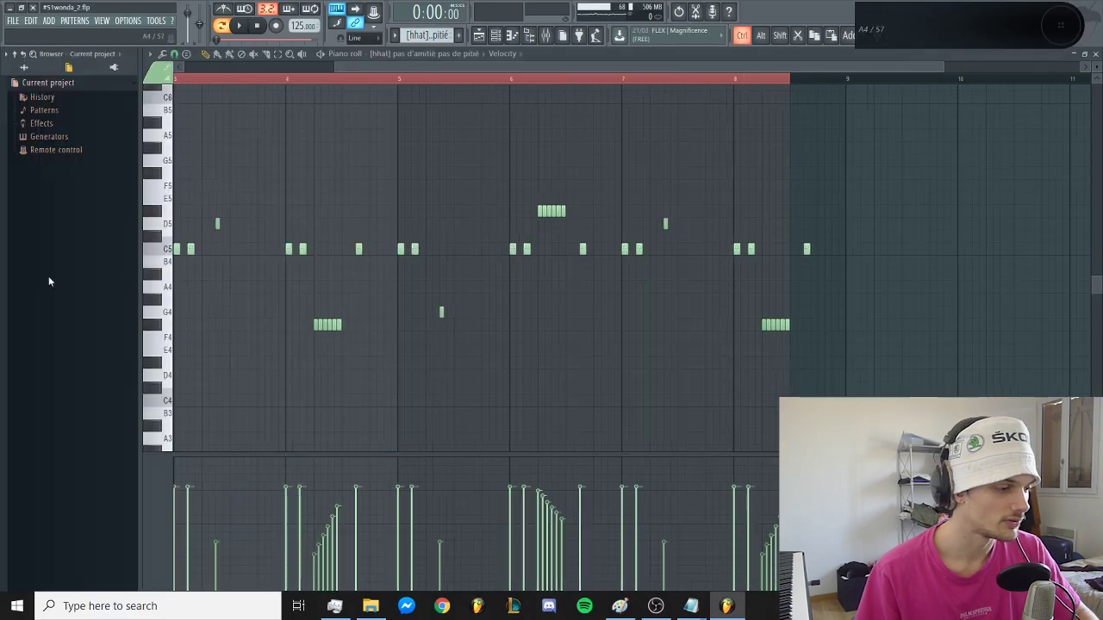
pyautogui.scroll(5, 35, 246)
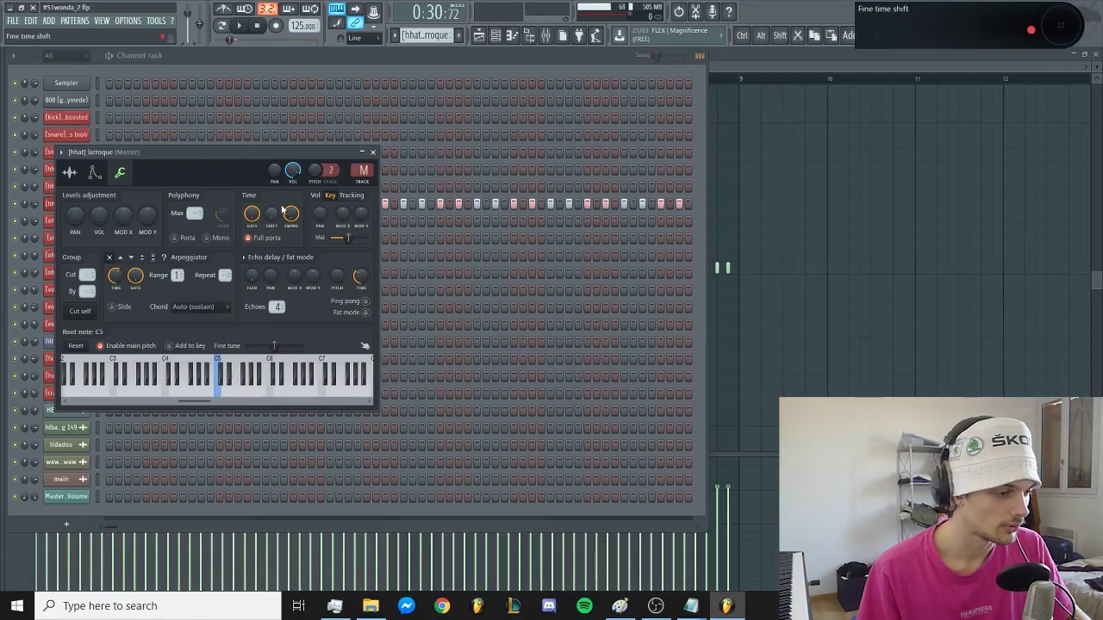
pyautogui.moveTo(248, 155); pyautogui.dragTo(783, 162)
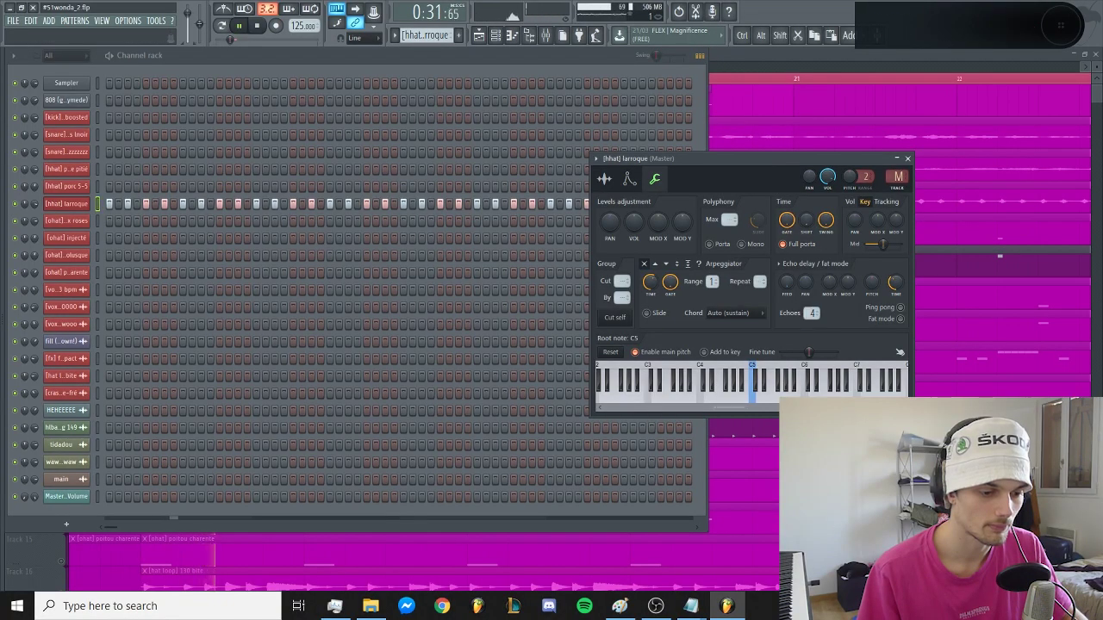
pyautogui.click(800, 60)
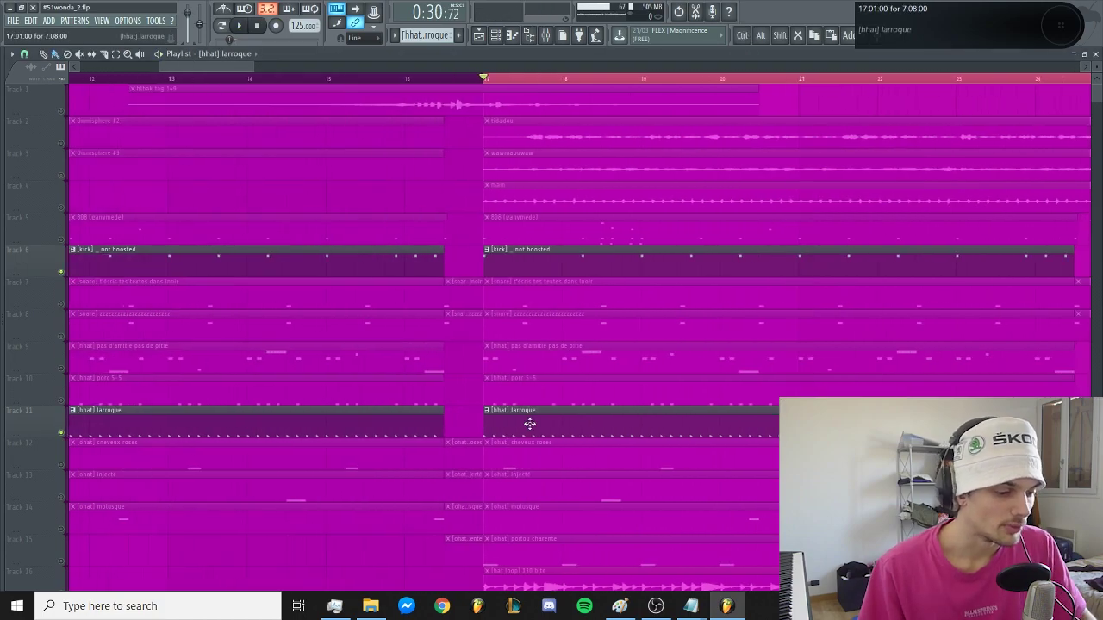
pyautogui.doubleClick(530, 424)
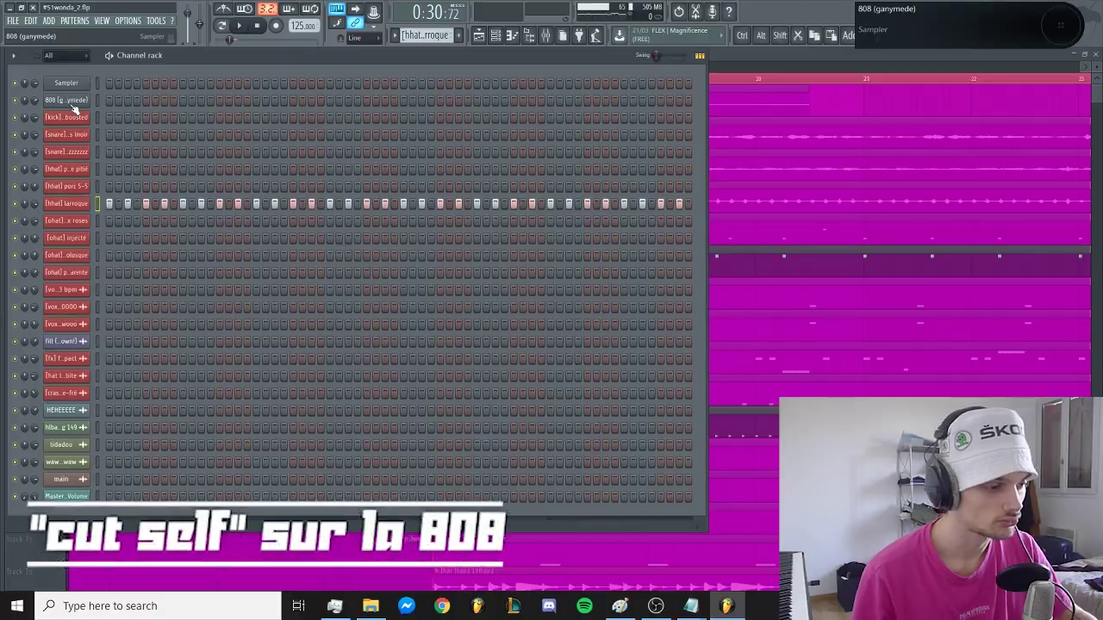
# - Apply Cut self to the 808 (ganymede) channel so its notes cut each other, and close its settings
pyautogui.click(72, 103)
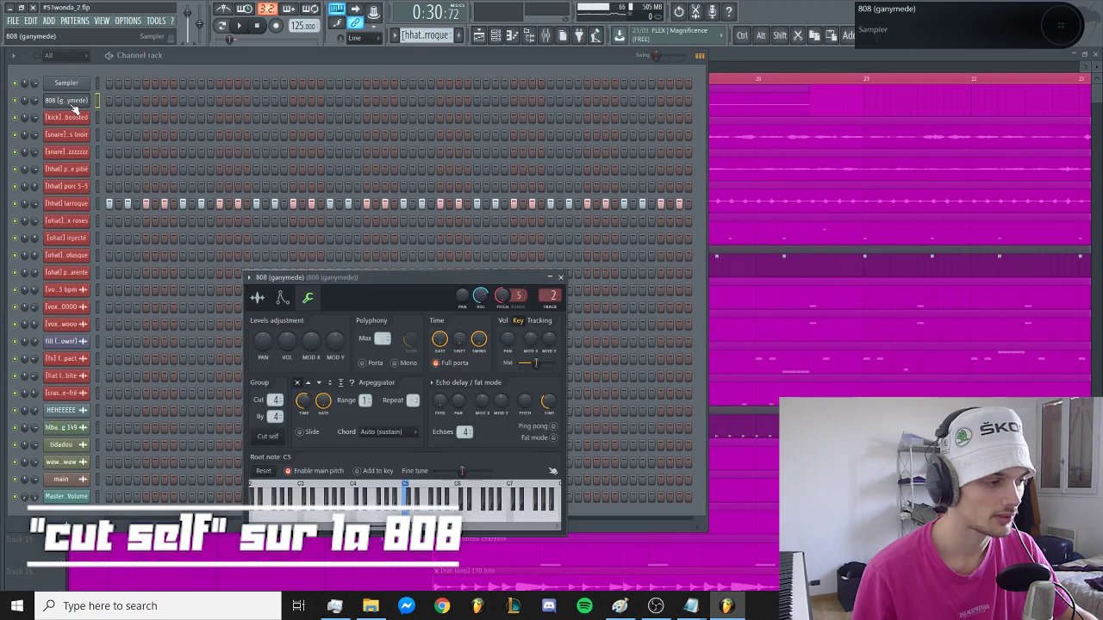
pyautogui.moveTo(386, 285); pyautogui.dragTo(412, 84)
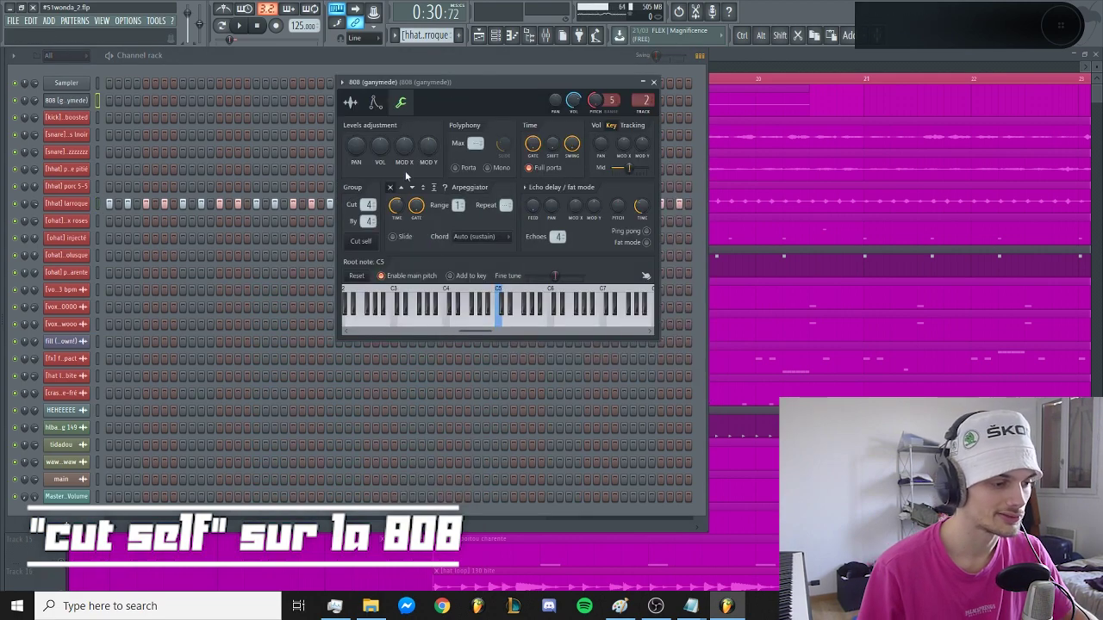
pyautogui.click(360, 242)
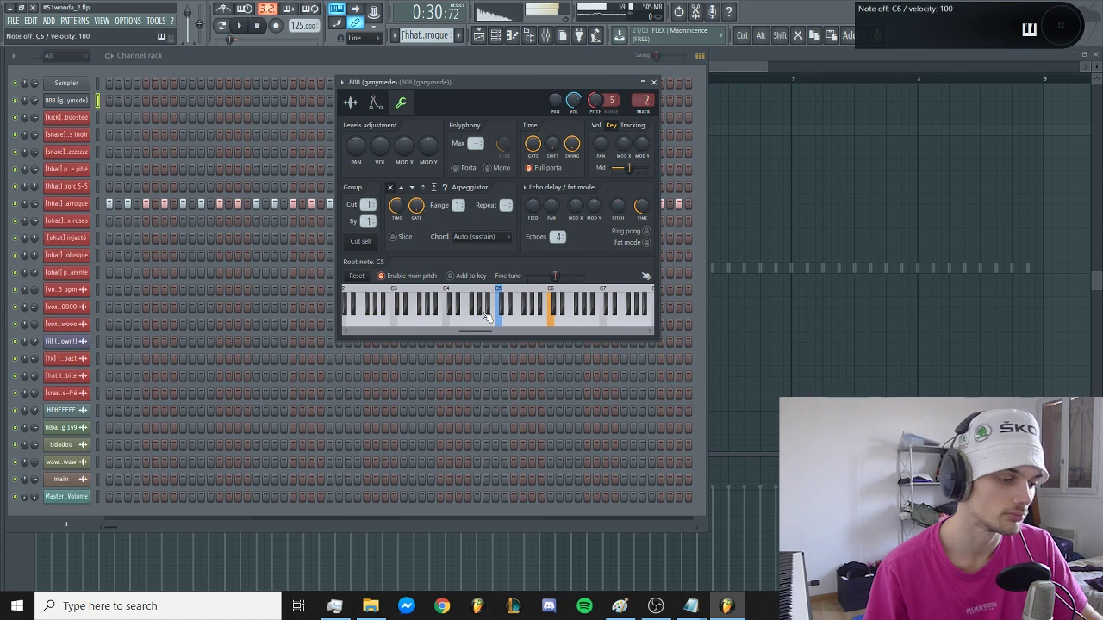
pyautogui.click(654, 82)
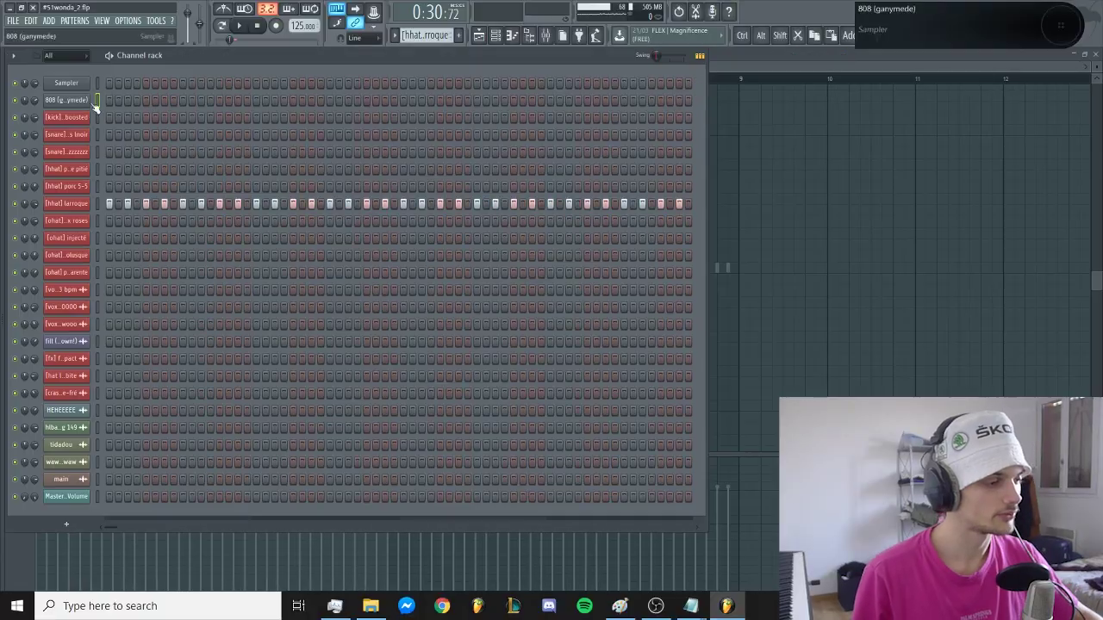
# - Load the 808 Crush preset in RC-20 Retro Color on the 808 (ganymede) mixer track after trying Bass Talk
pyautogui.click(84, 101)
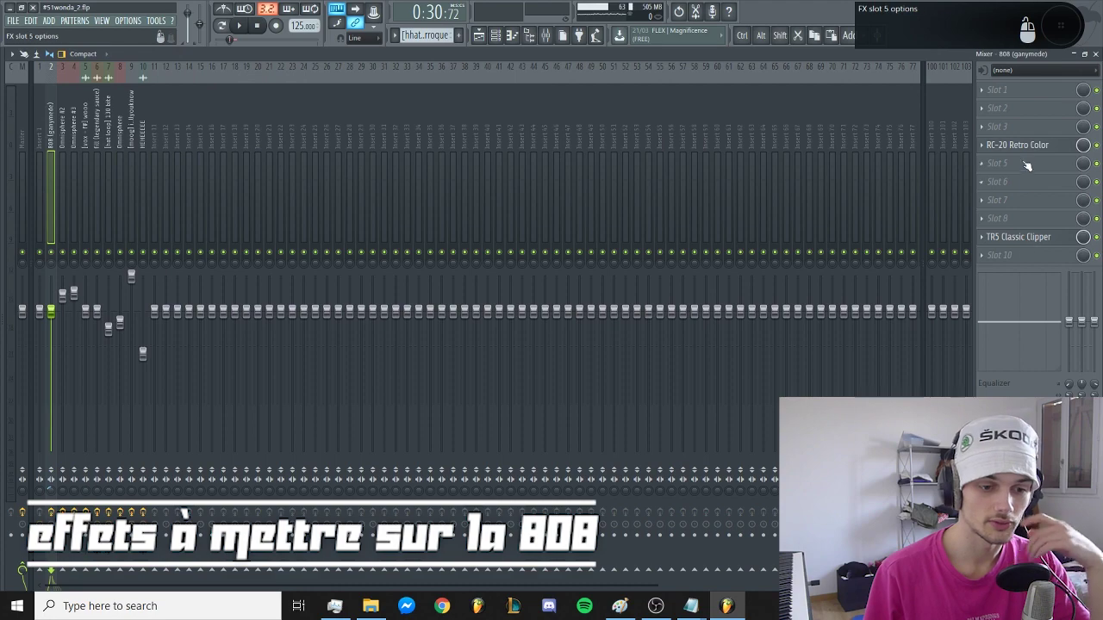
pyautogui.click(1018, 146)
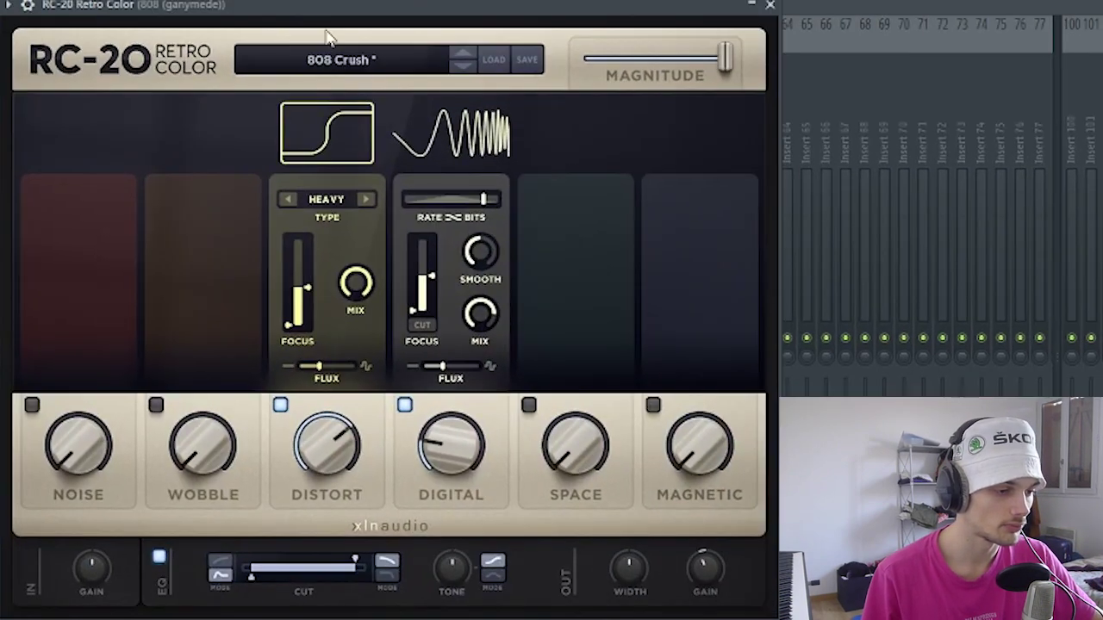
pyautogui.click(332, 39)
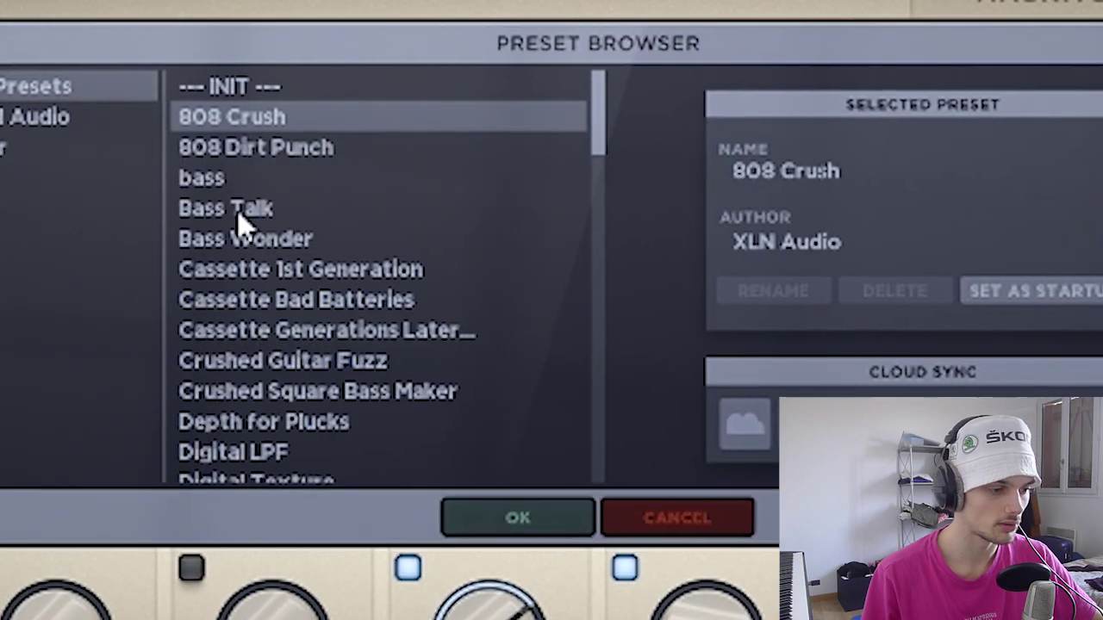
pyautogui.click(377, 220)
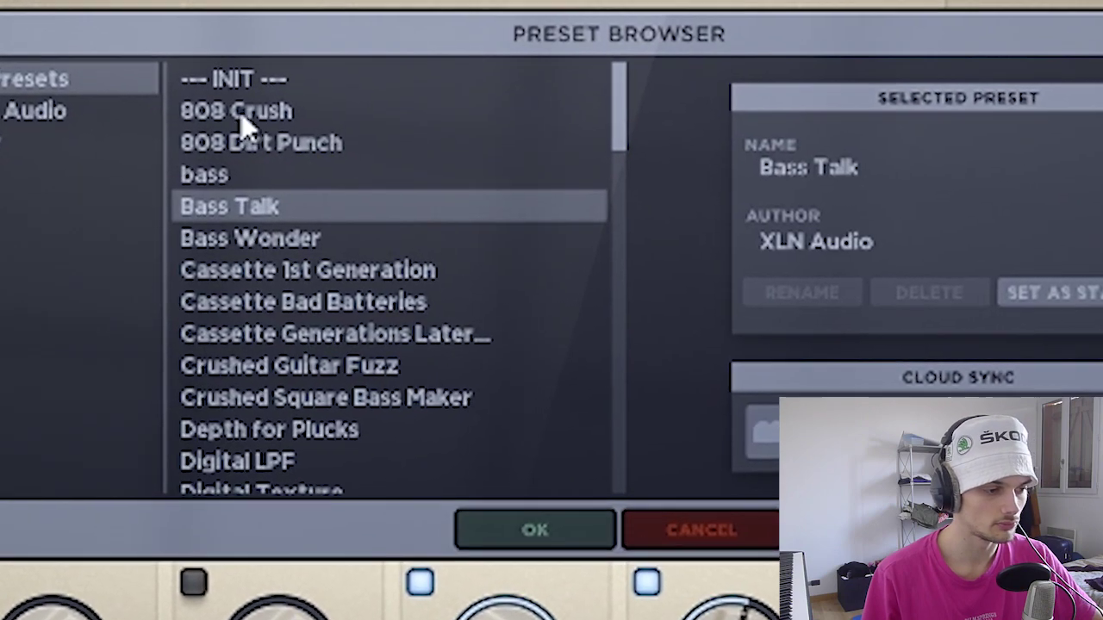
pyautogui.click(244, 125)
pyautogui.click(434, 88)
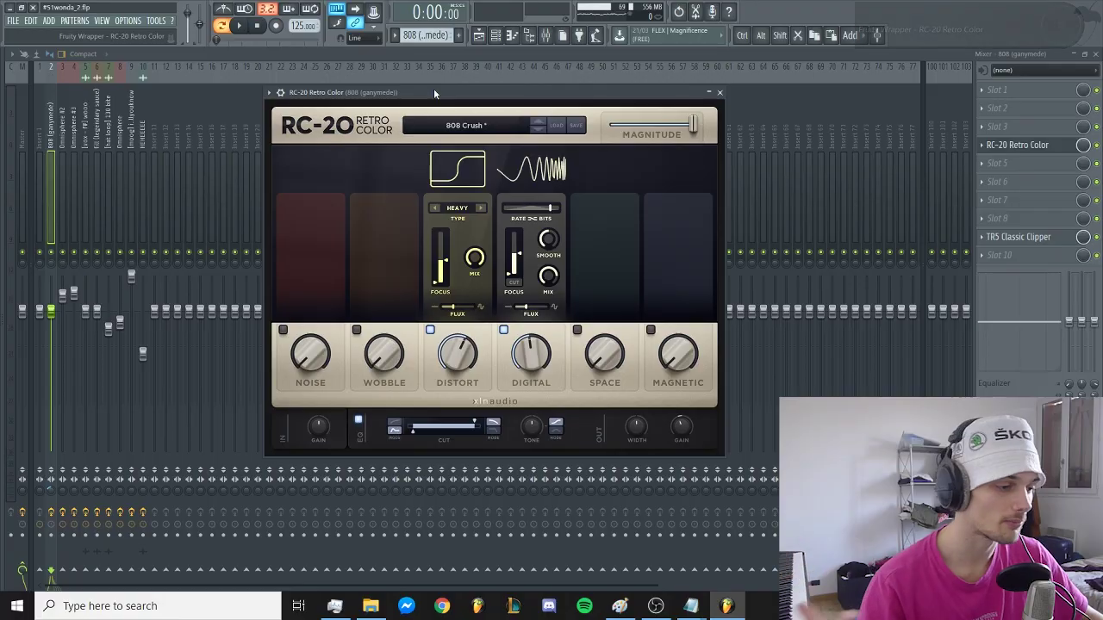
pyautogui.click(431, 125)
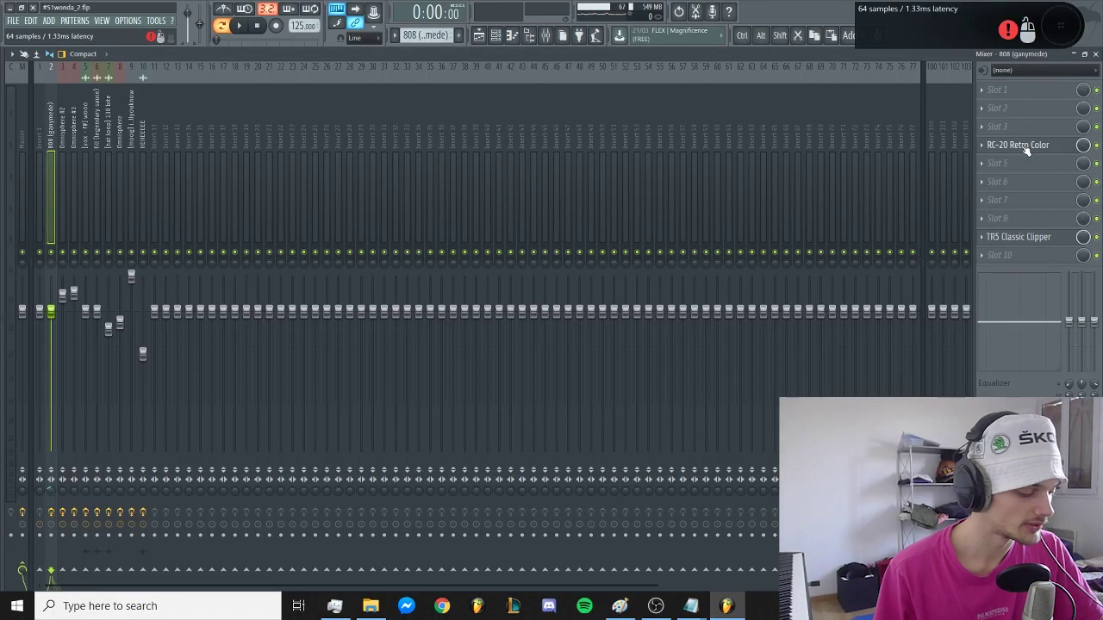
pyautogui.click(1024, 145)
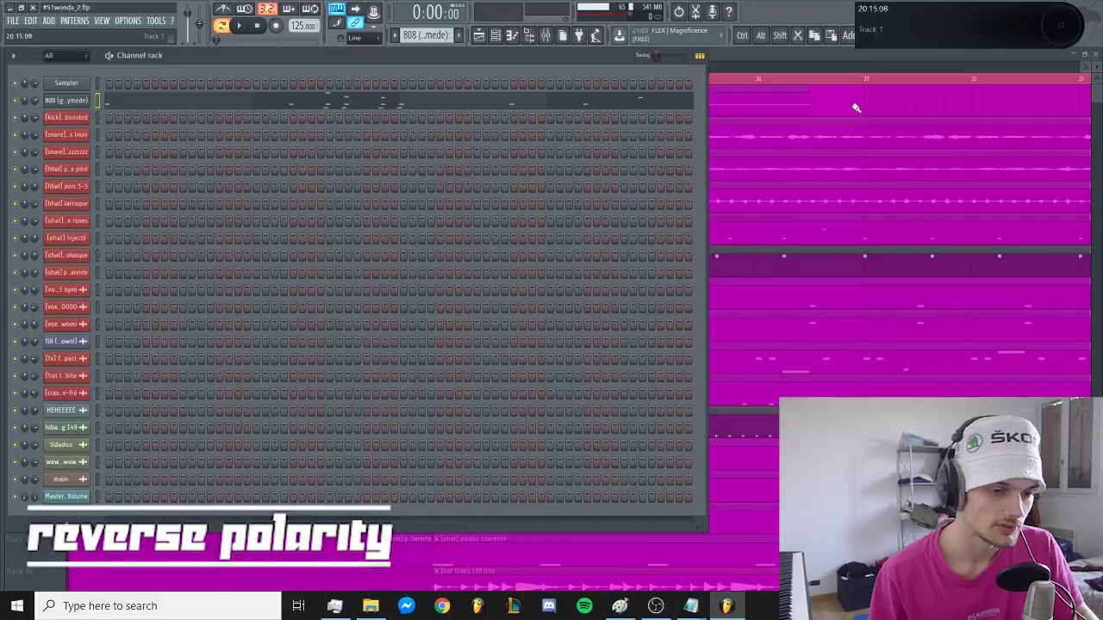
# - Turn on Reverse polarity for the 808 (ganymede) sample and close its channel settings
pyautogui.click(856, 105)
pyautogui.scroll(-3, 512, 274)
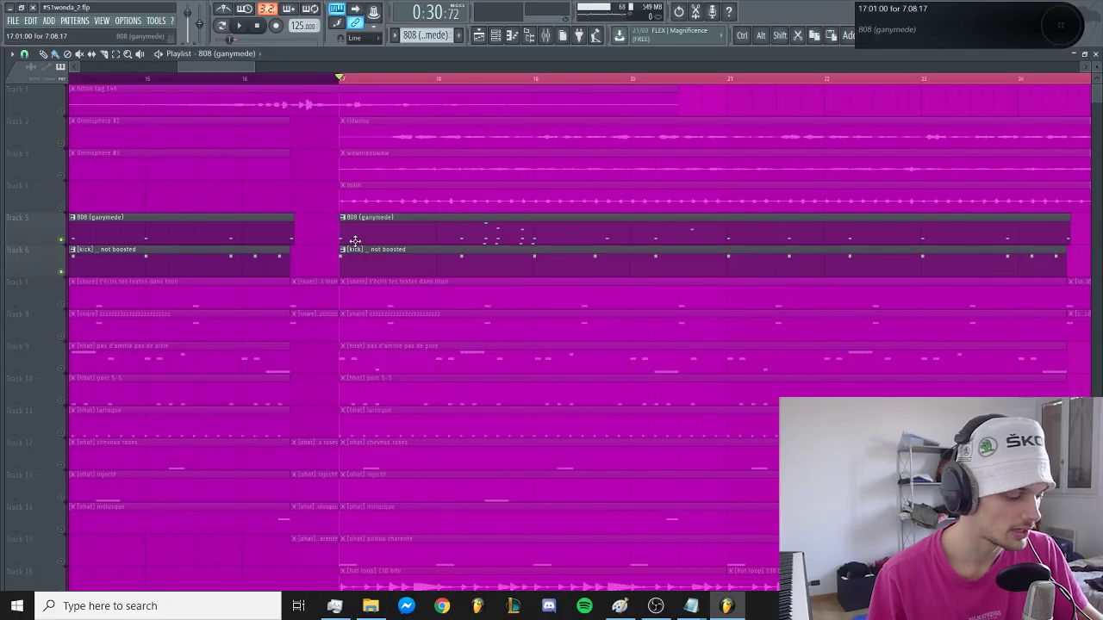
pyautogui.doubleClick(354, 241)
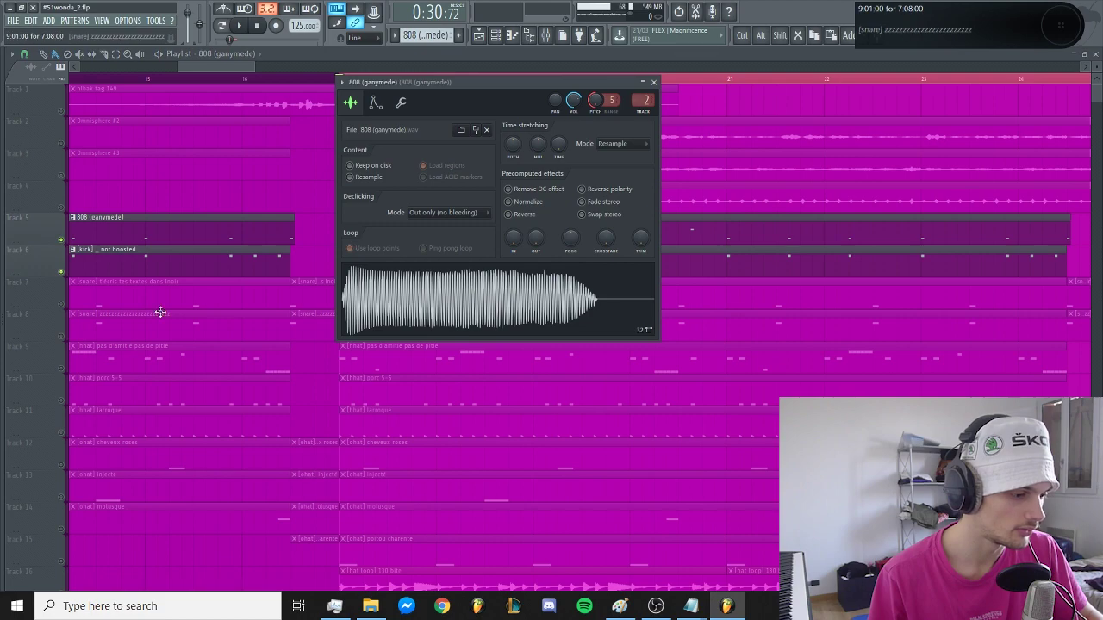
pyautogui.press('F6')
pyautogui.click(66, 100)
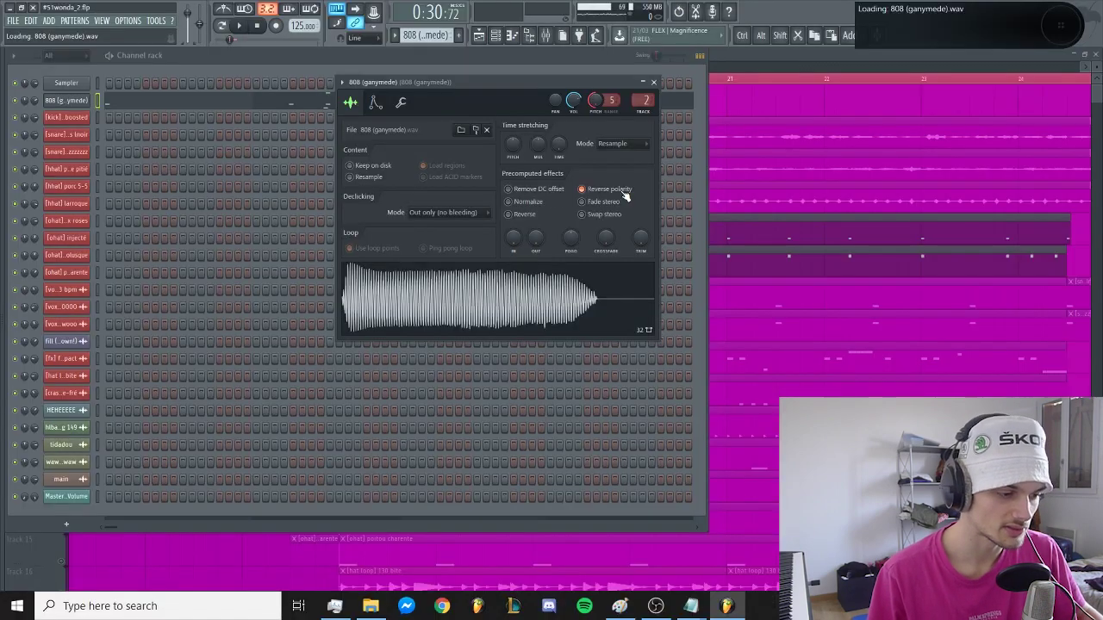
pyautogui.click(743, 207)
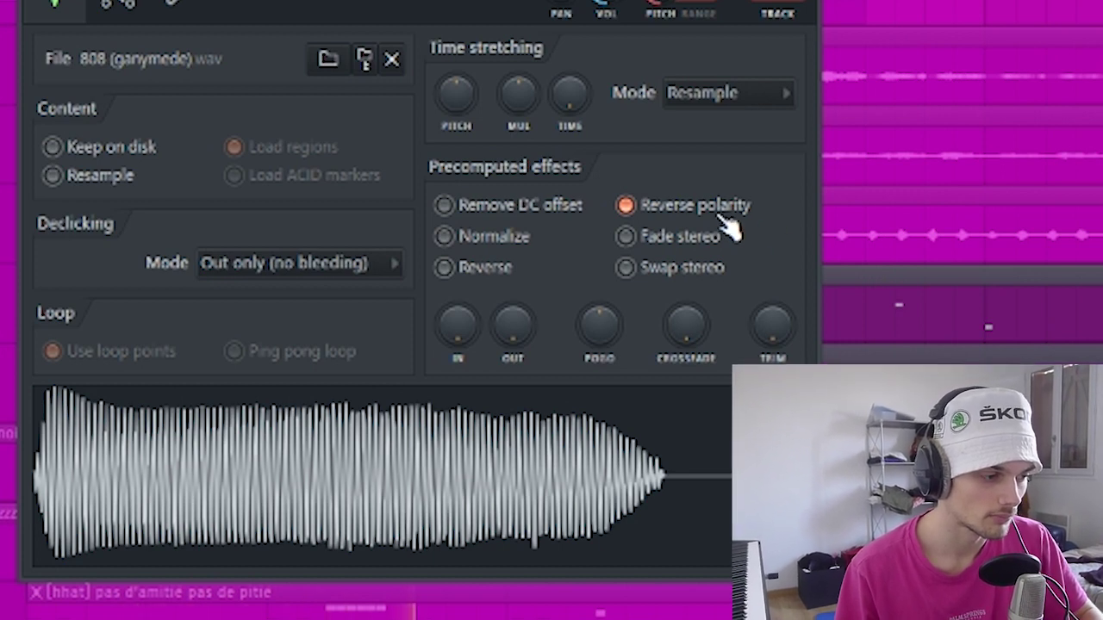
pyautogui.click(724, 222)
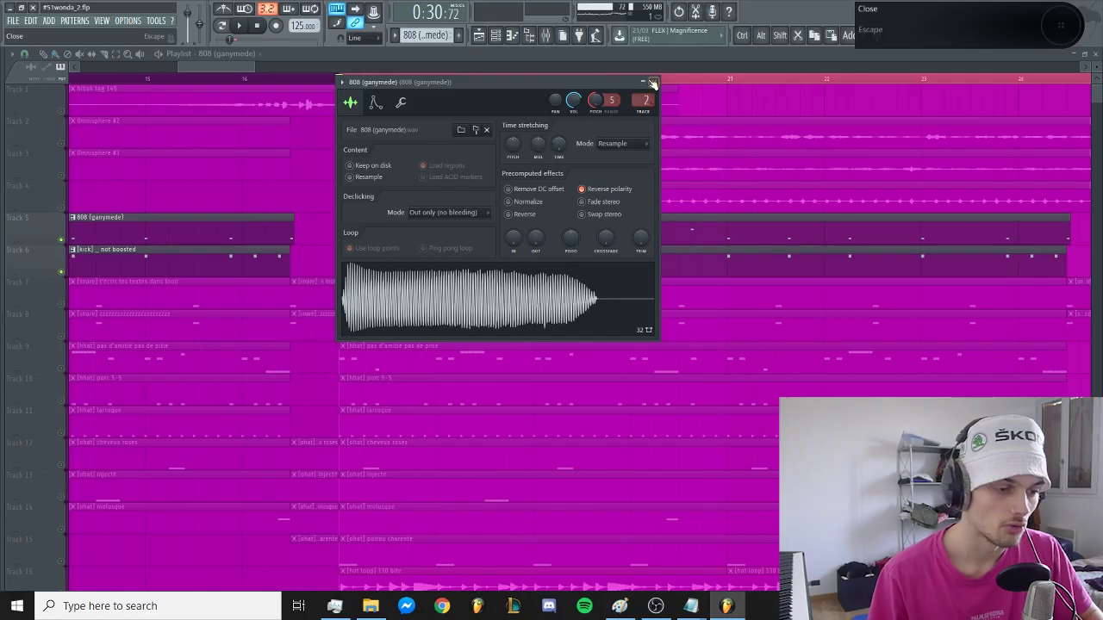
pyautogui.click(654, 84)
# - Set the playback position to the first visible C#5 note in the 808 (ganymede) piano roll
pyautogui.press('F6')
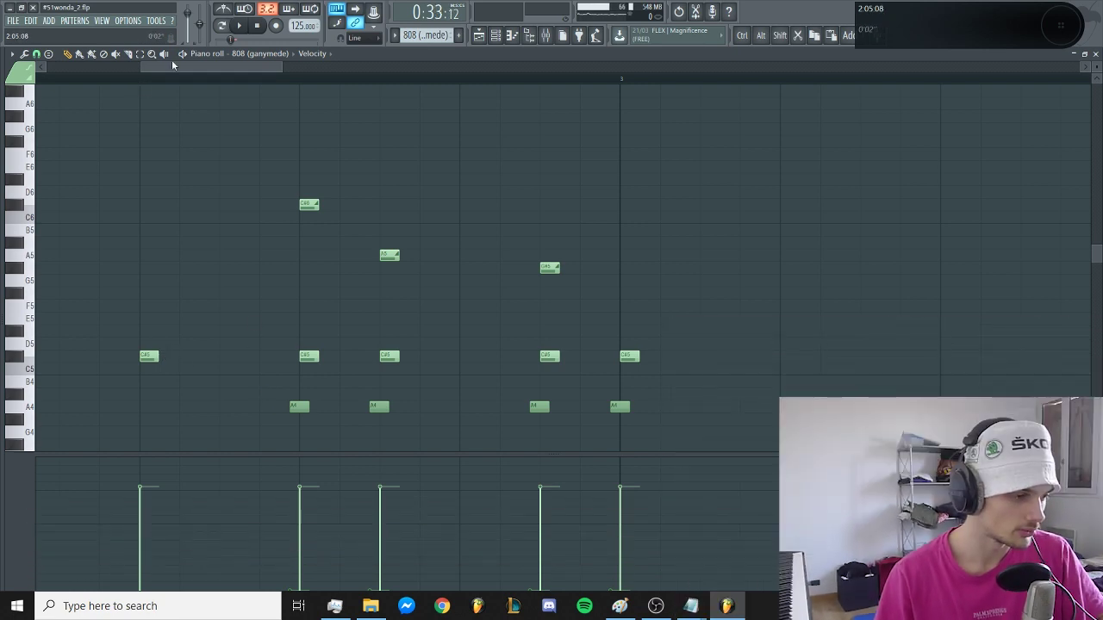
pyautogui.click(145, 90)
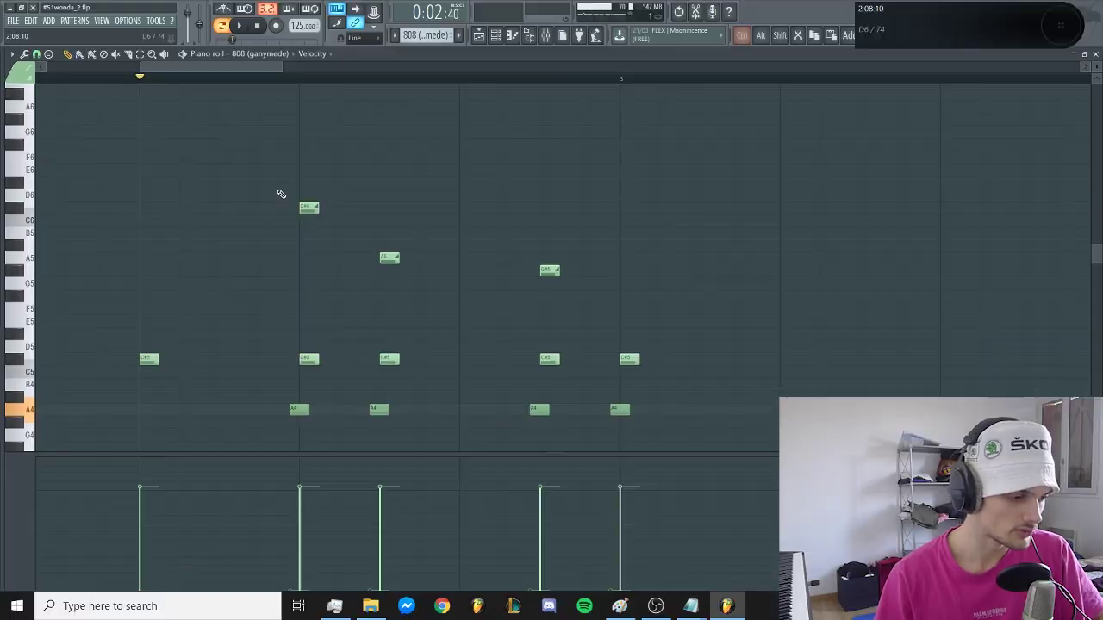
# - Try lengthening the C#6 slide note in the 808 (ganymede) piano roll
pyautogui.moveTo(284, 189); pyautogui.dragTo(457, 302)
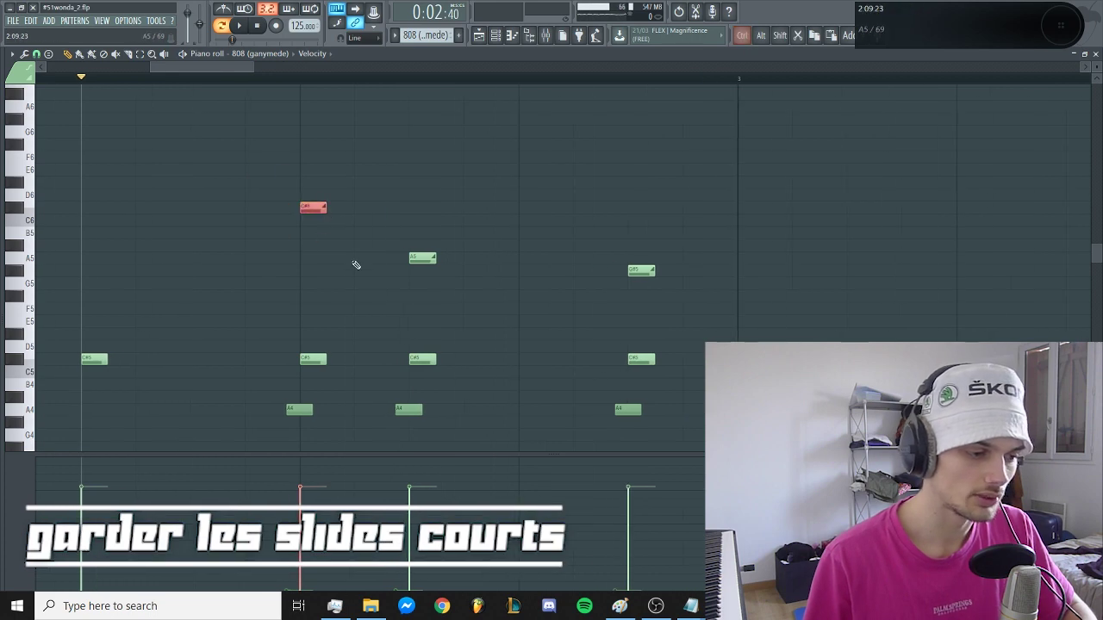
pyautogui.keyDown('ctrl'); pyautogui.click(353, 262); pyautogui.keyUp('ctrl')
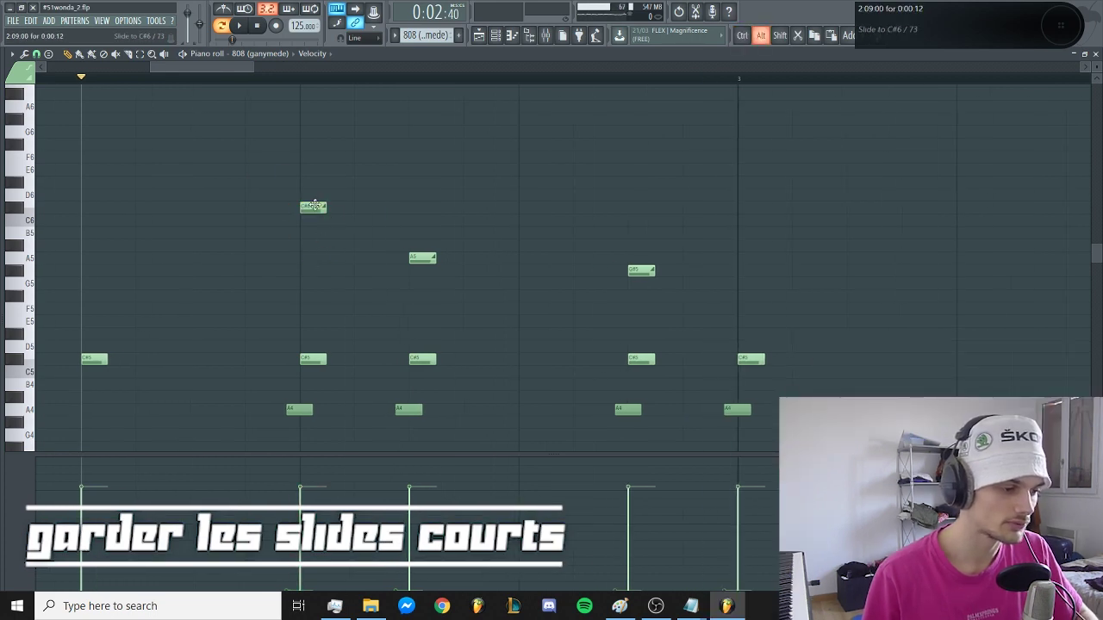
pyautogui.moveTo(326, 204); pyautogui.dragTo(387, 207)
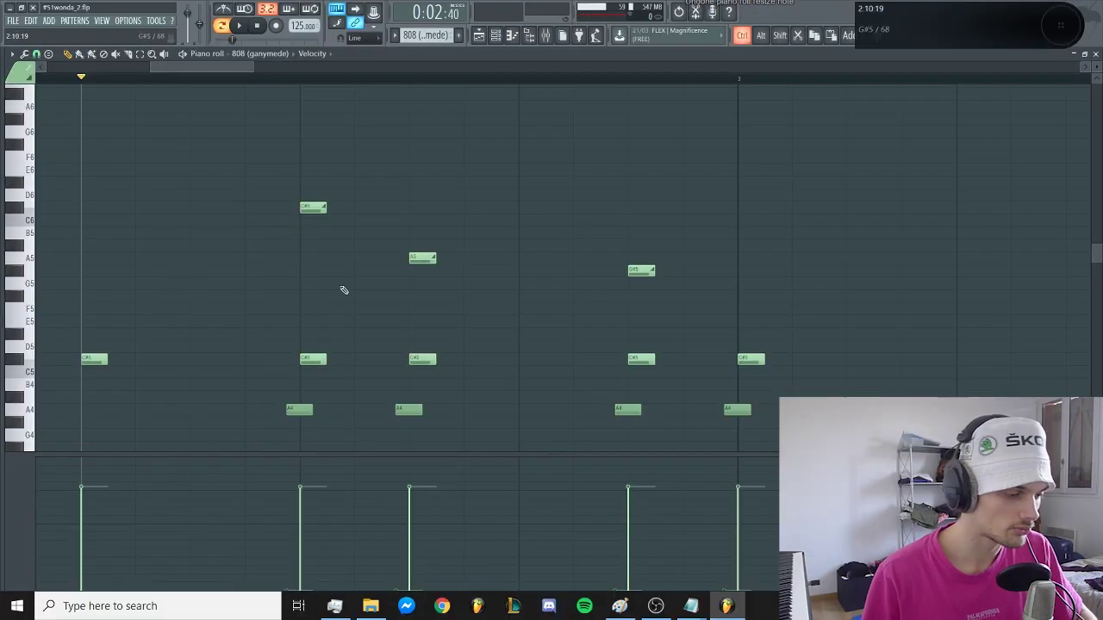
# - Set the piano roll snap to 1/4 beat
pyautogui.click(35, 54)
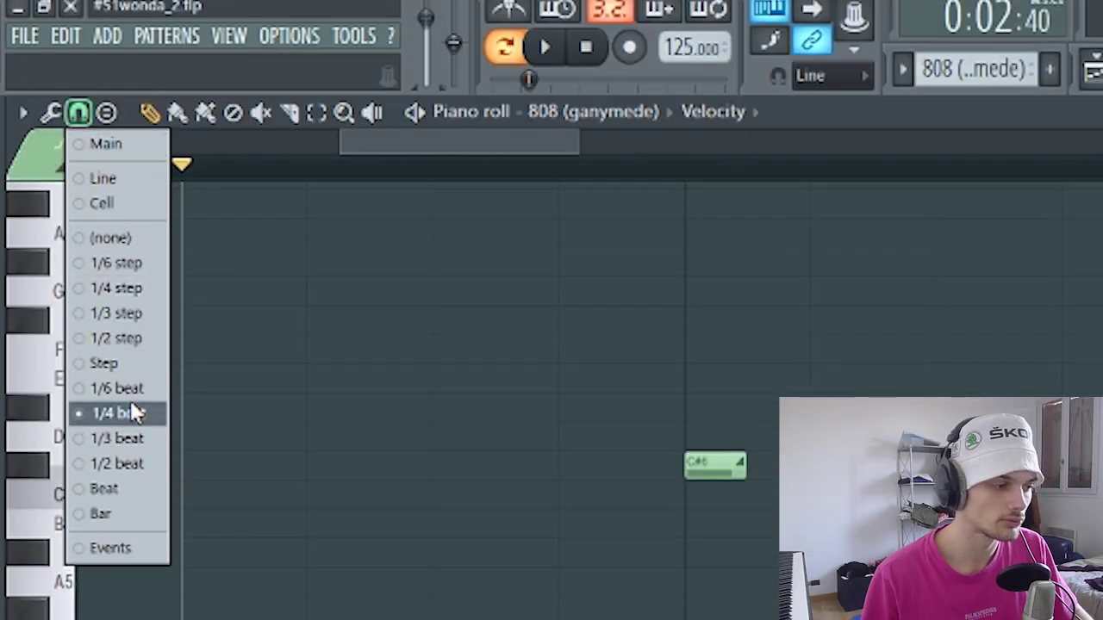
pyautogui.click(134, 413)
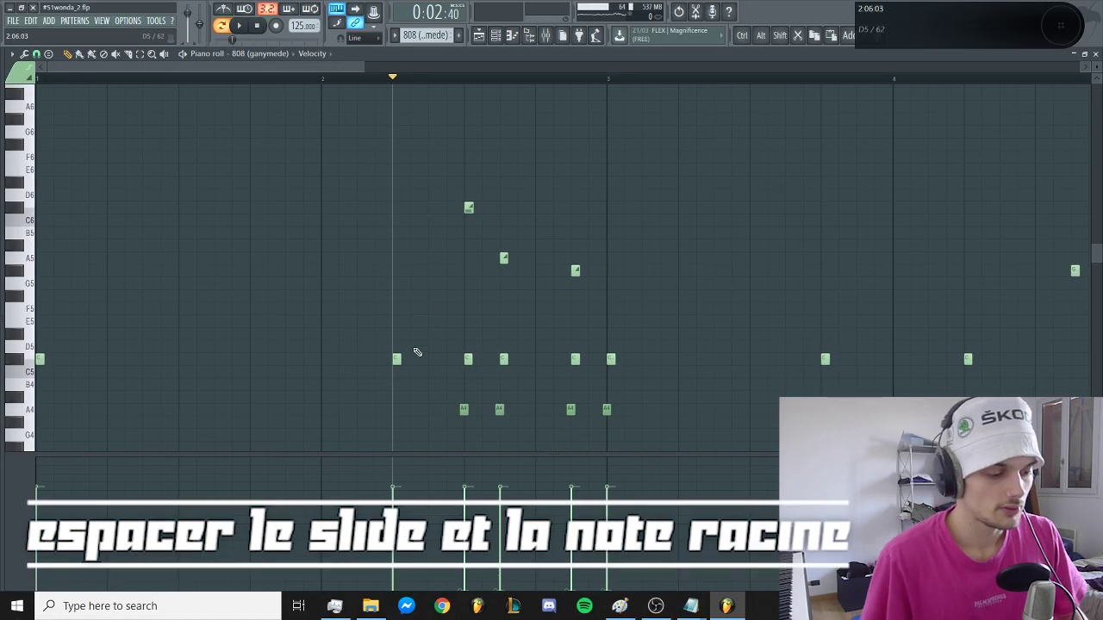
# - Transpose the four consecutive C#5 root notes around the slides down to E4
pyautogui.moveTo(446, 343); pyautogui.dragTo(642, 366)
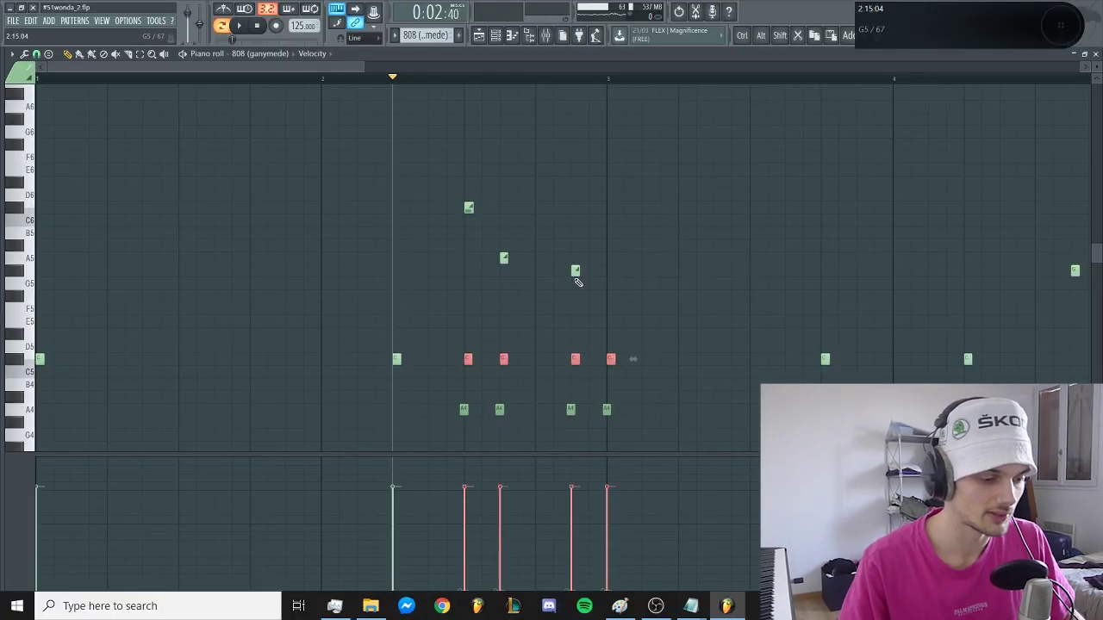
pyautogui.scroll(5, 446, 357)
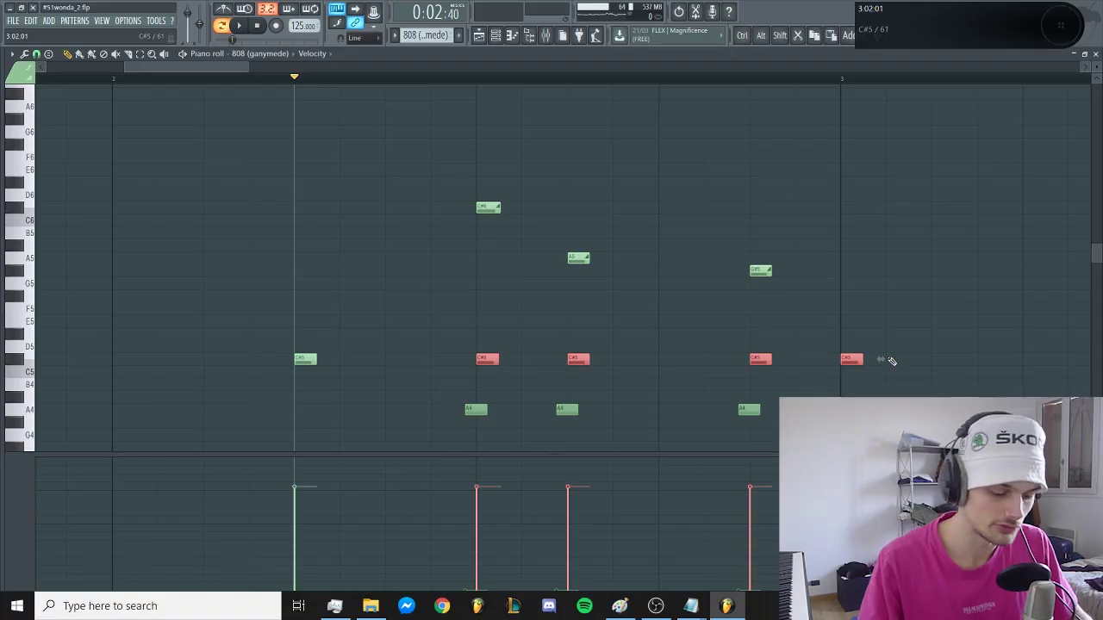
pyautogui.hotkey('ctrl', 'Down')
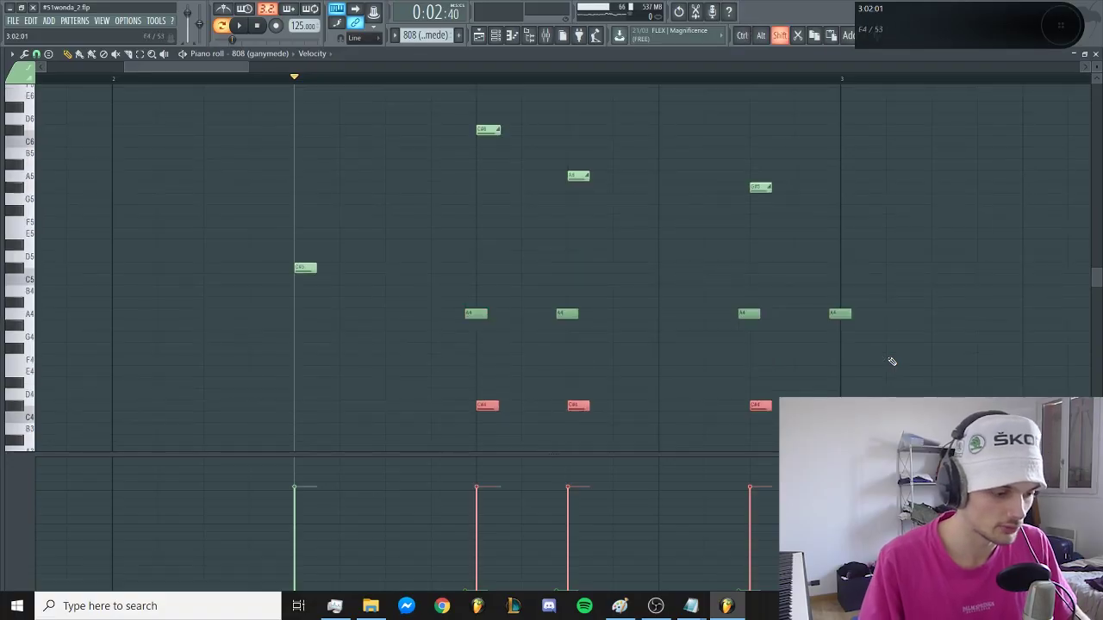
pyautogui.press('Up')
pyautogui.press('Up')
pyautogui.press('Up')
pyautogui.press('Up')
pyautogui.press('Down')
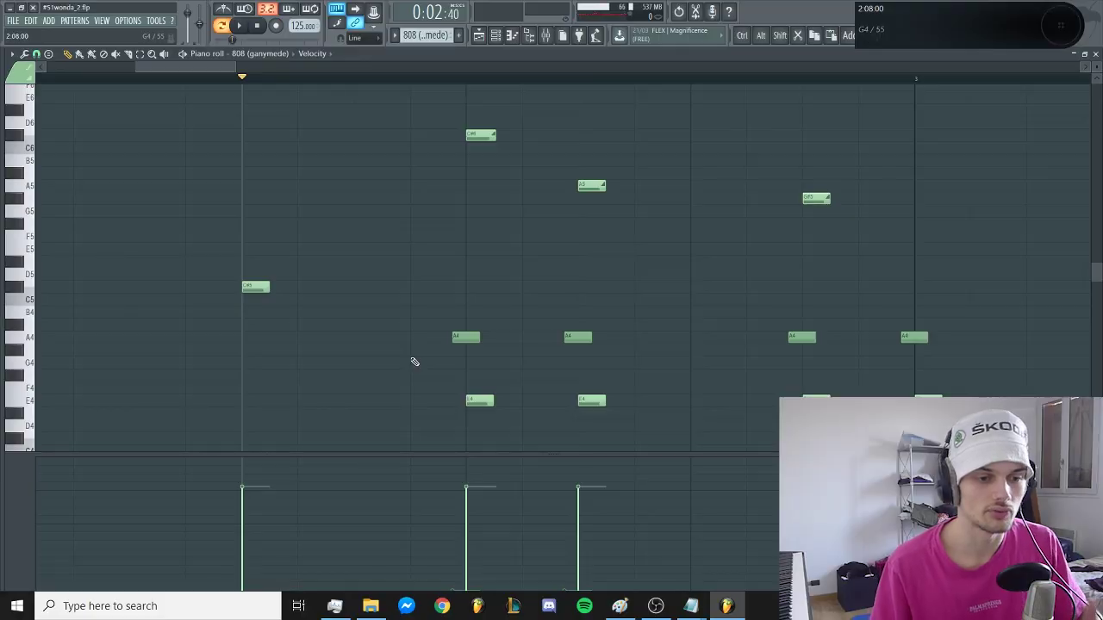
# - Try moving the first E4 root note up to G#4 and audition the pattern
pyautogui.moveTo(479, 400); pyautogui.dragTo(479, 197)
pyautogui.press('space')
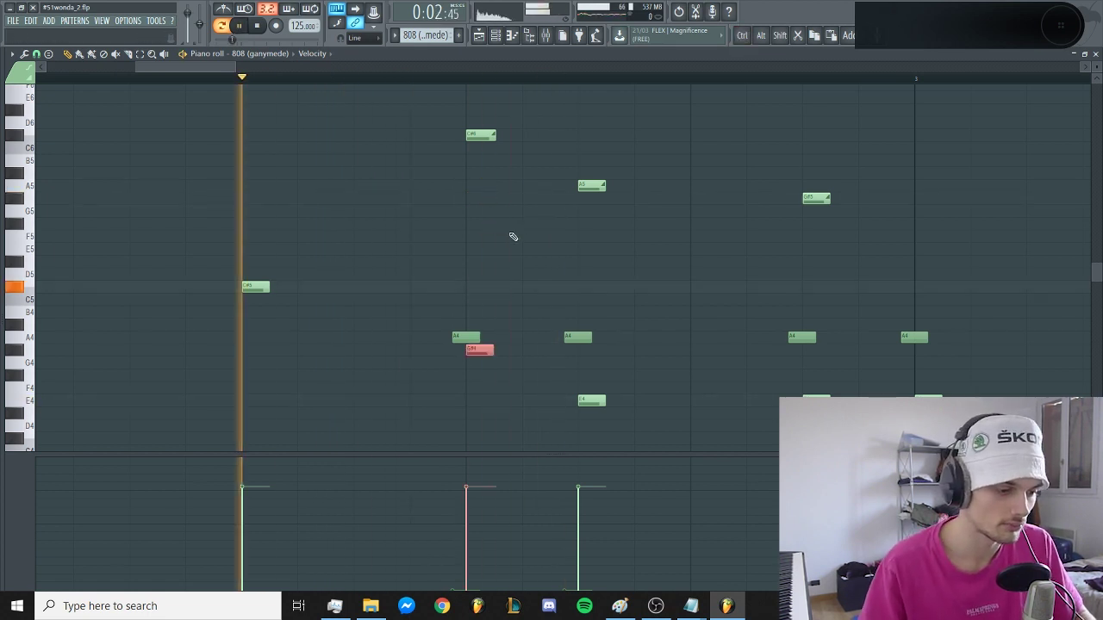
pyautogui.press('space')
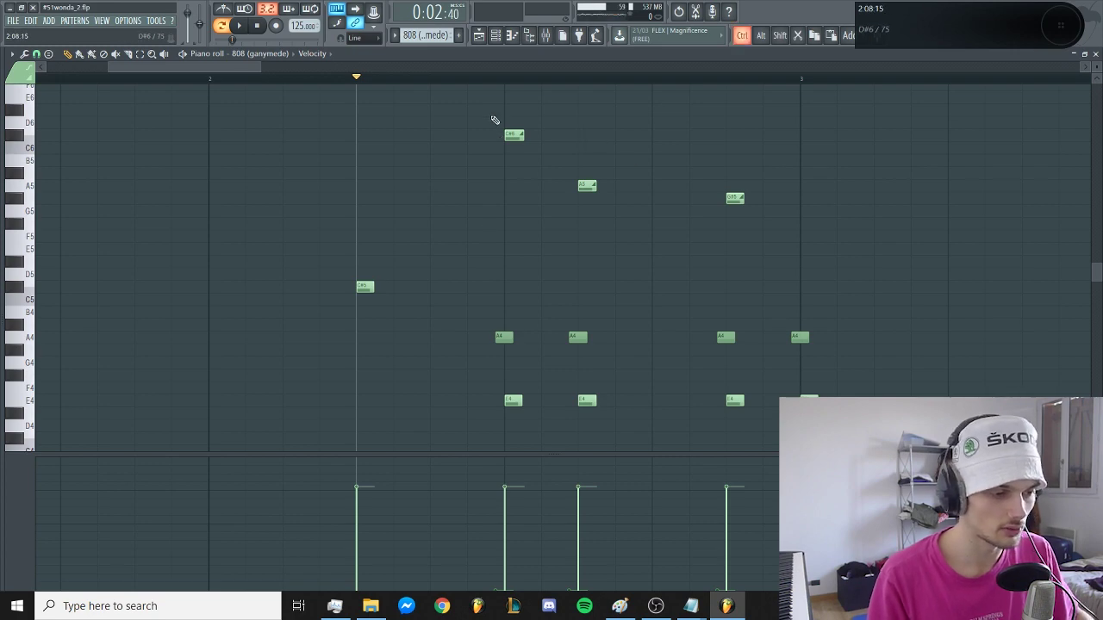
# - Switch the note lane to Note pan and pan the C#6 slide note to the left and the A5 slide note to the right
pyautogui.moveTo(494, 119); pyautogui.dragTo(642, 305)
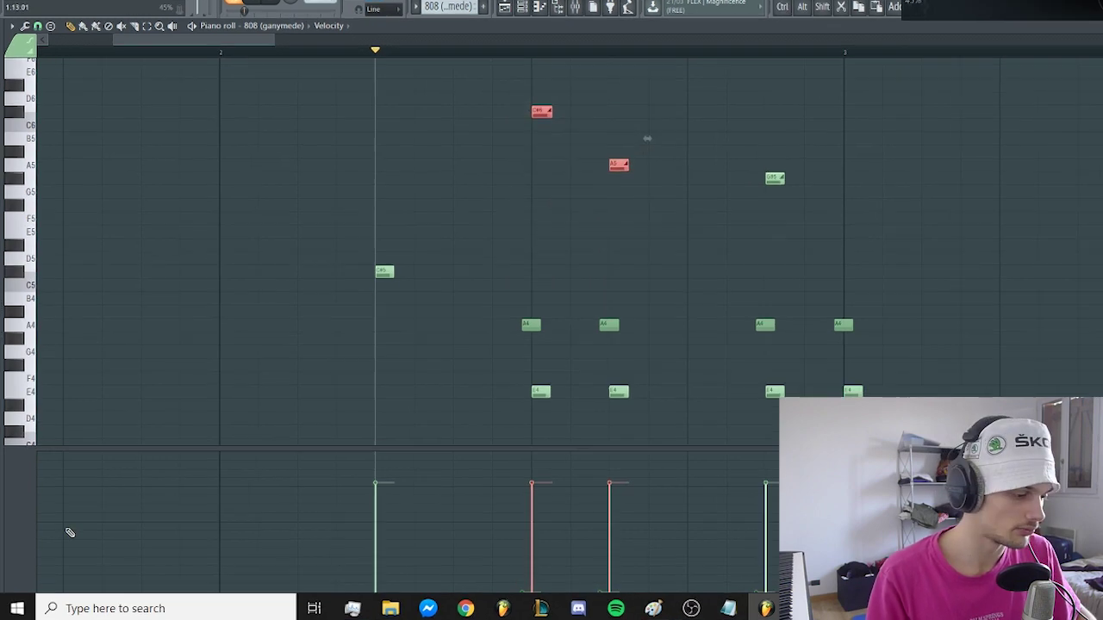
pyautogui.click(22, 521)
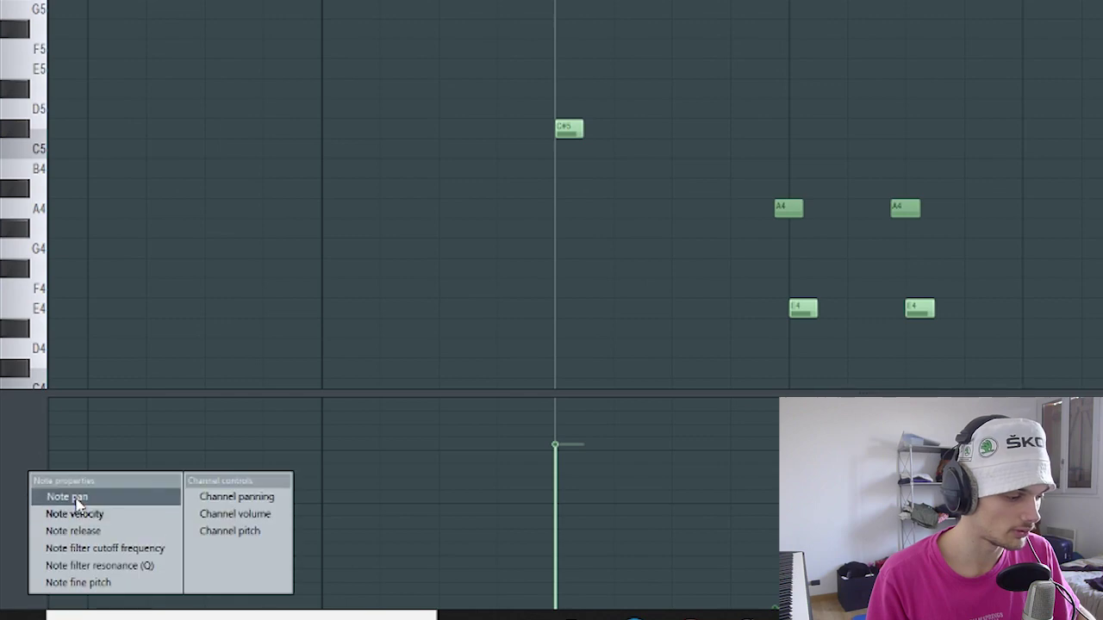
pyautogui.click(76, 500)
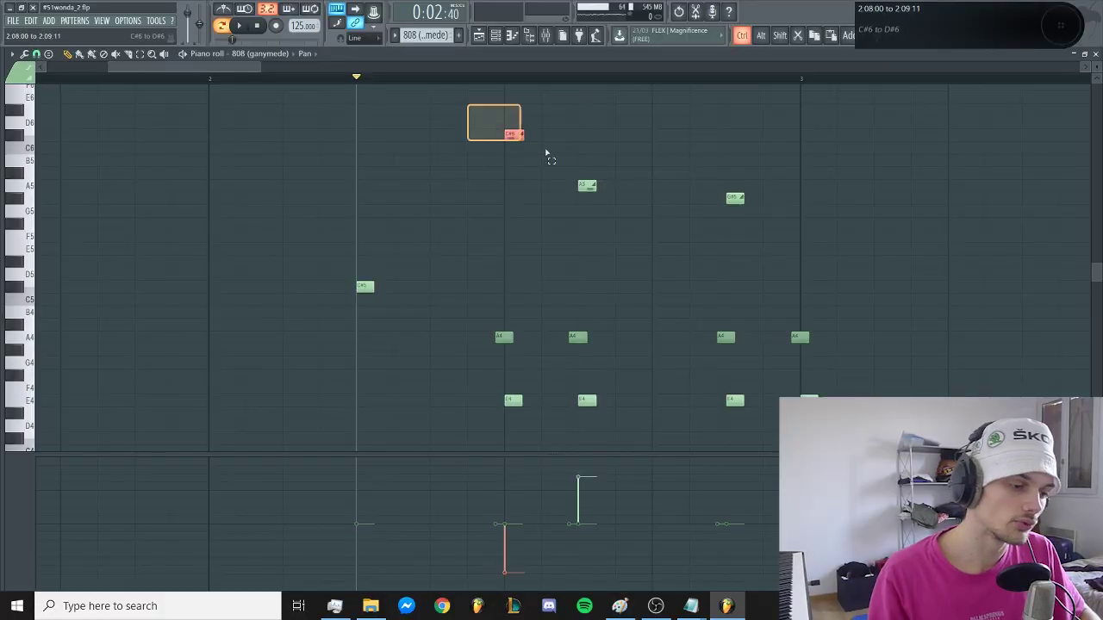
pyautogui.moveTo(546, 153); pyautogui.dragTo(624, 204)
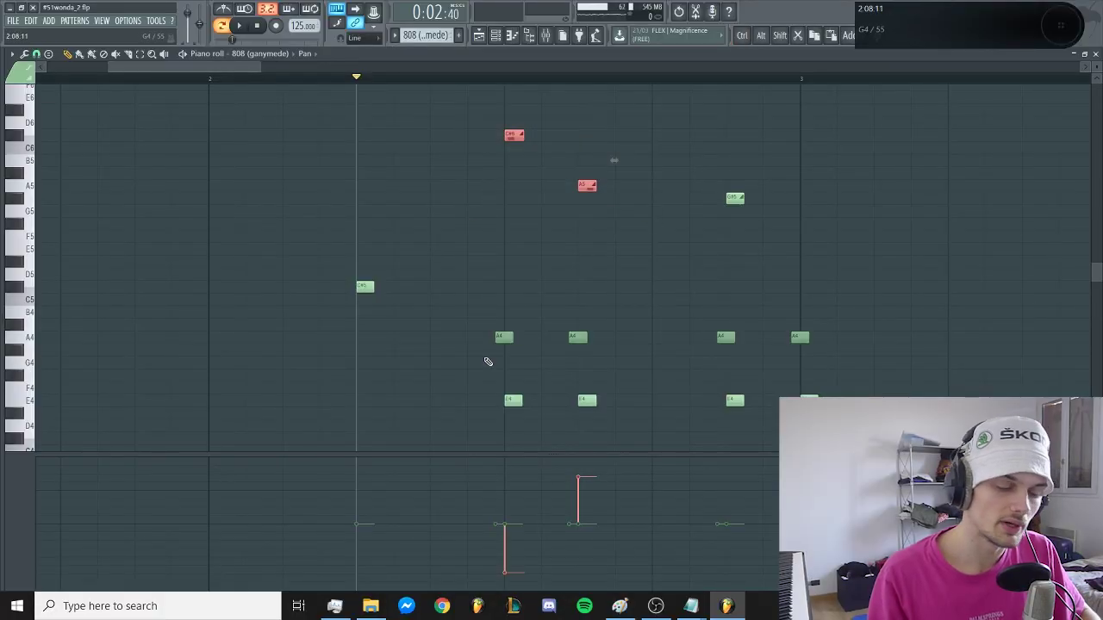
pyautogui.moveTo(485, 388); pyautogui.dragTo(611, 417)
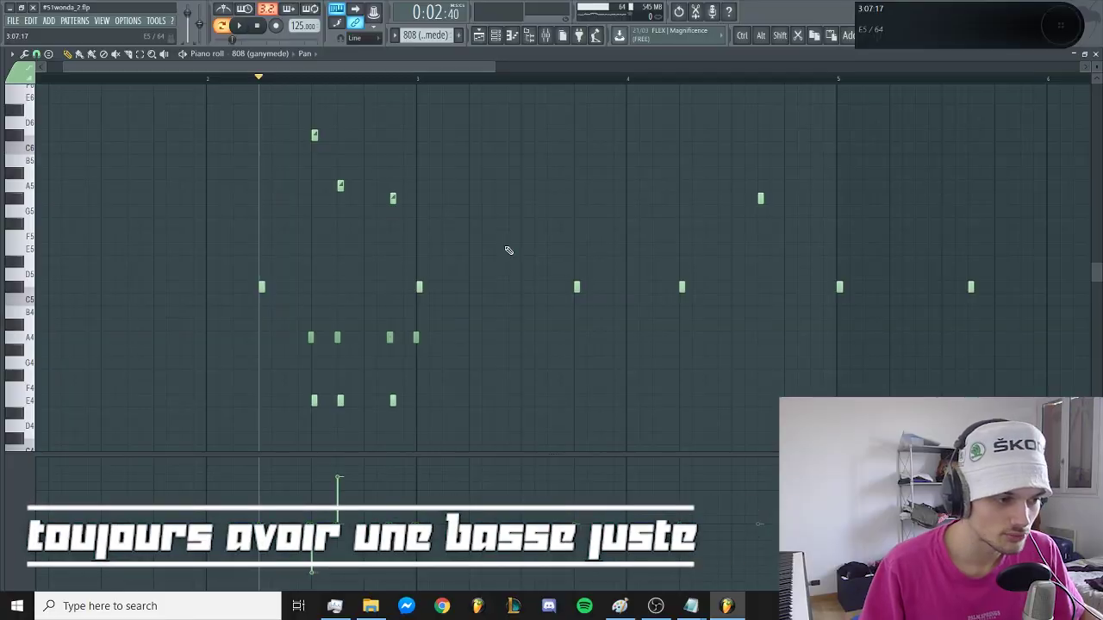
pyautogui.scroll(-2, 505, 258)
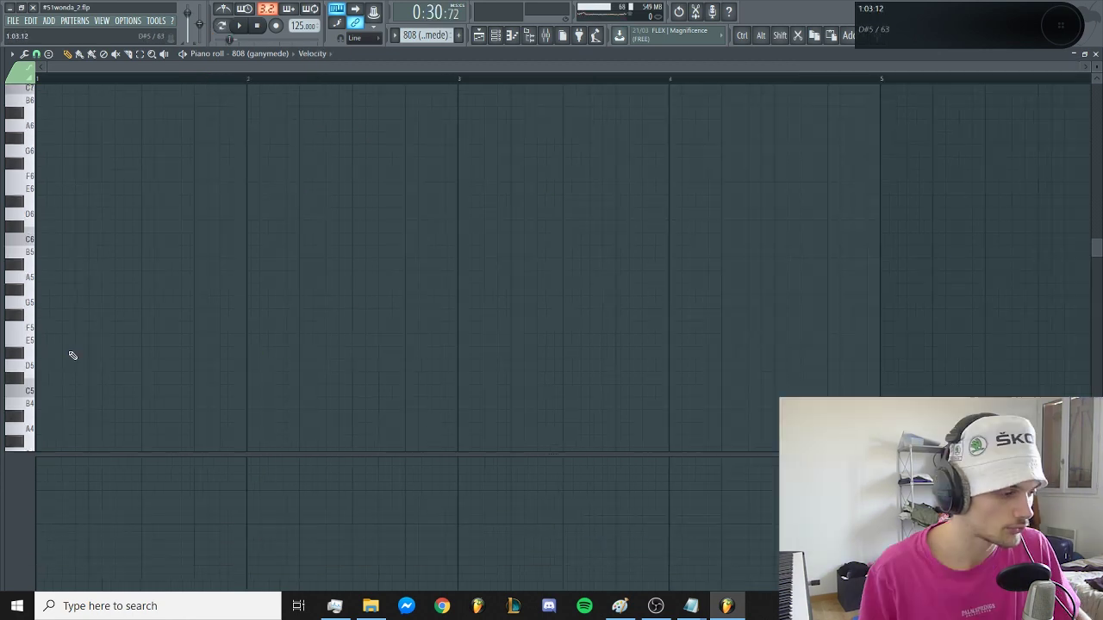
pyautogui.scroll(5, 69, 352)
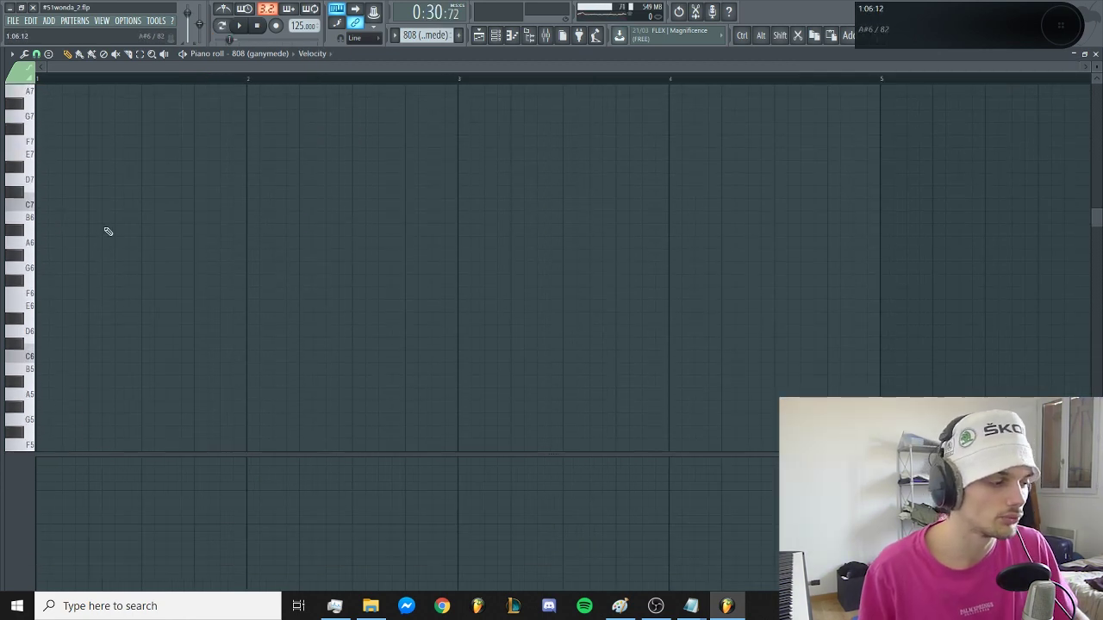
pyautogui.scroll(1, 60, 225)
pyautogui.press('space')
pyautogui.press('space')
pyautogui.rightClick(72, 268)
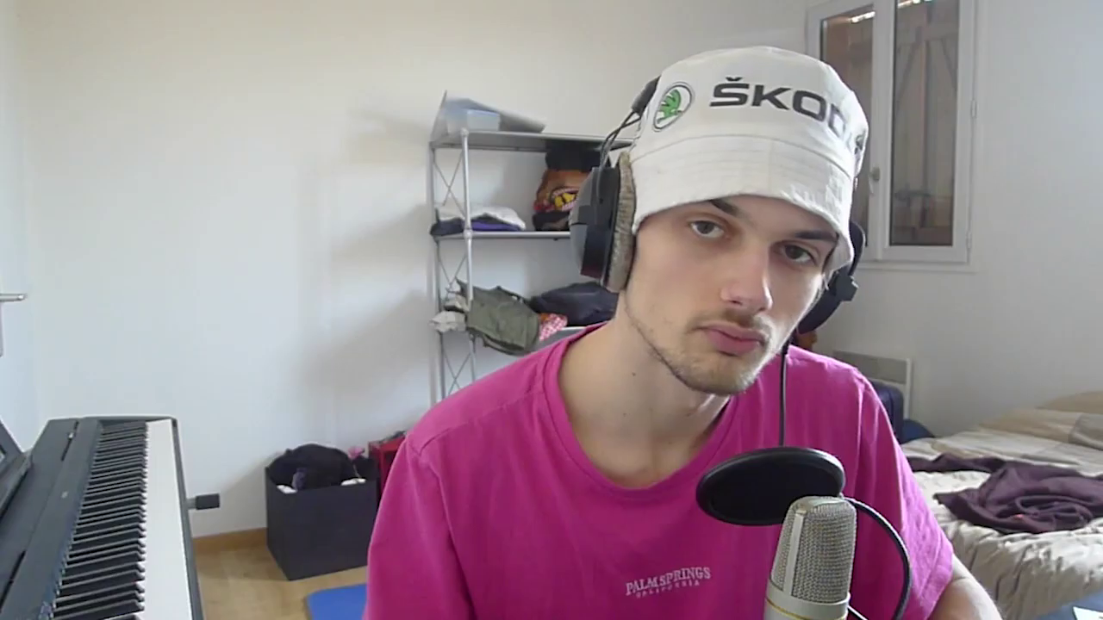
# - Shorten the C#7 slide note in the Adios 808 piano roll to 0:00:14 and check its note properties
pyautogui.moveTo(86, 155); pyautogui.dragTo(67, 156)
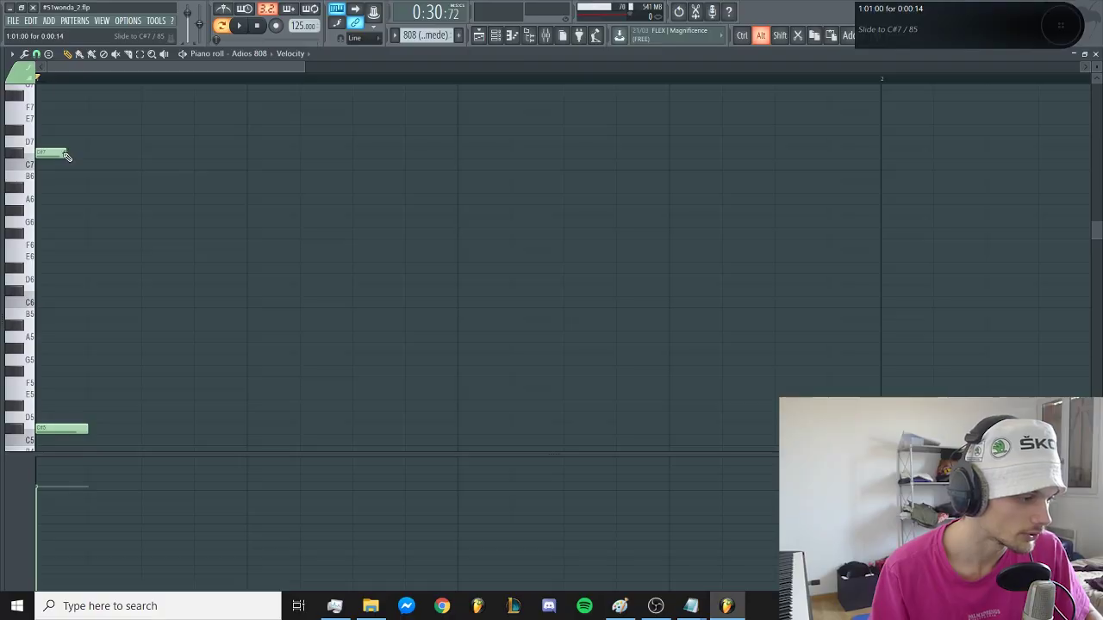
pyautogui.doubleClick(65, 153)
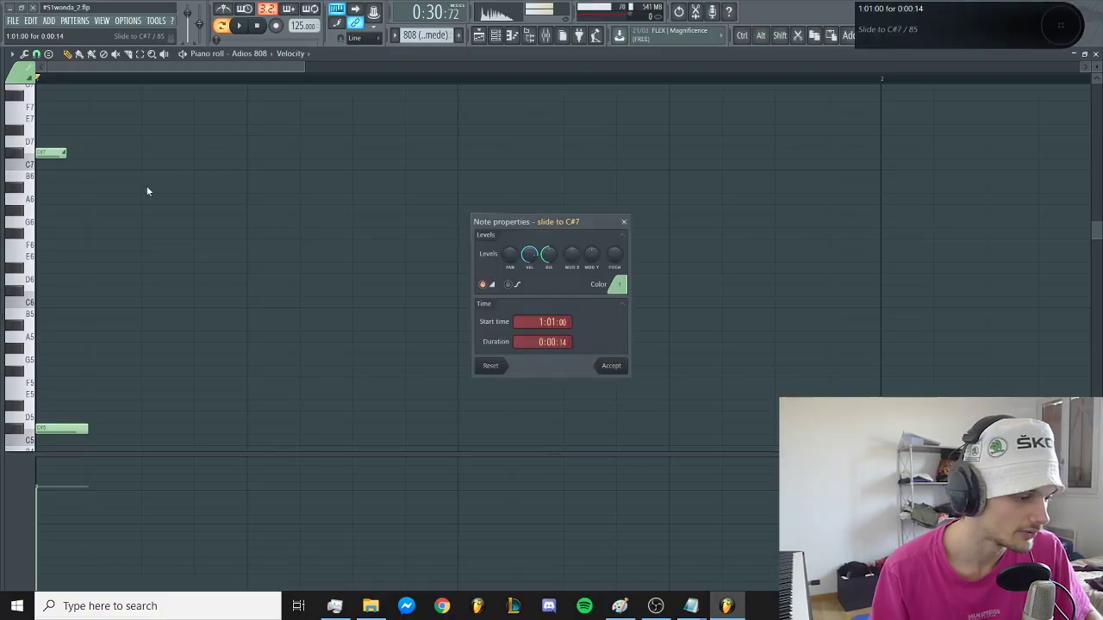
pyautogui.press('Escape')
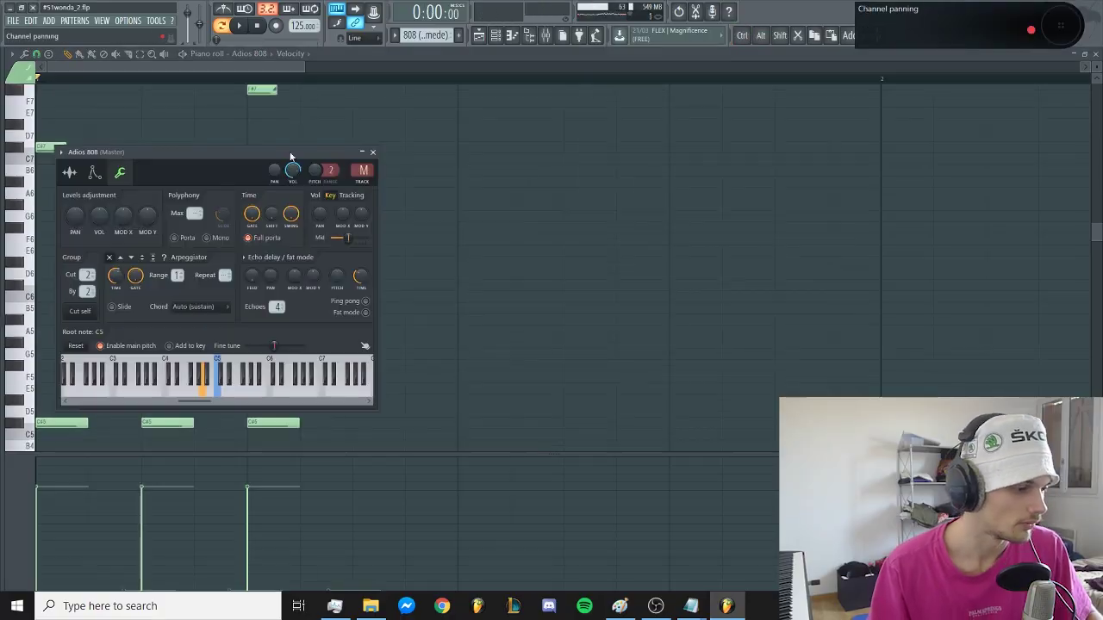
# - Audition the Adios 808 pattern and select its C#7, G#7 and F#7 slide notes
pyautogui.scroll(4, 384, 236)
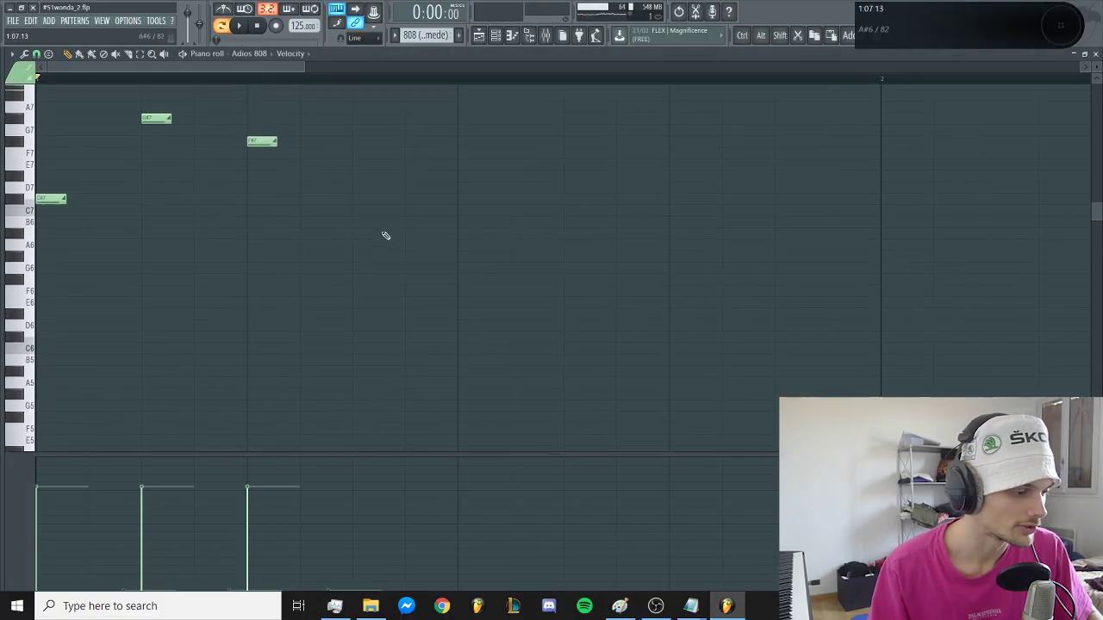
pyautogui.press('space')
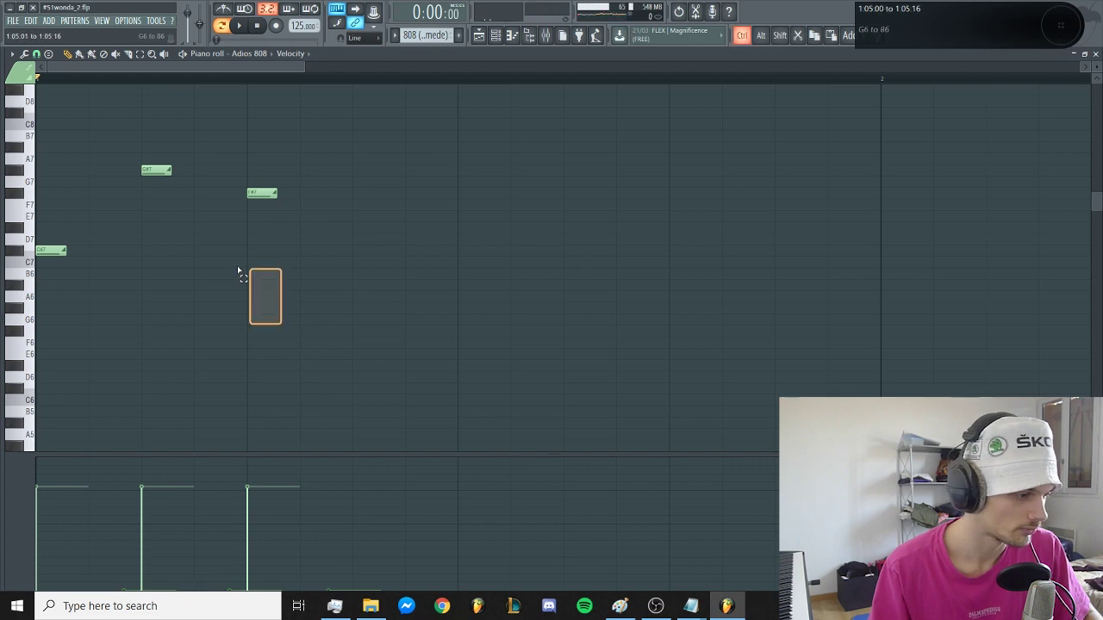
pyautogui.moveTo(239, 273); pyautogui.dragTo(37, 143)
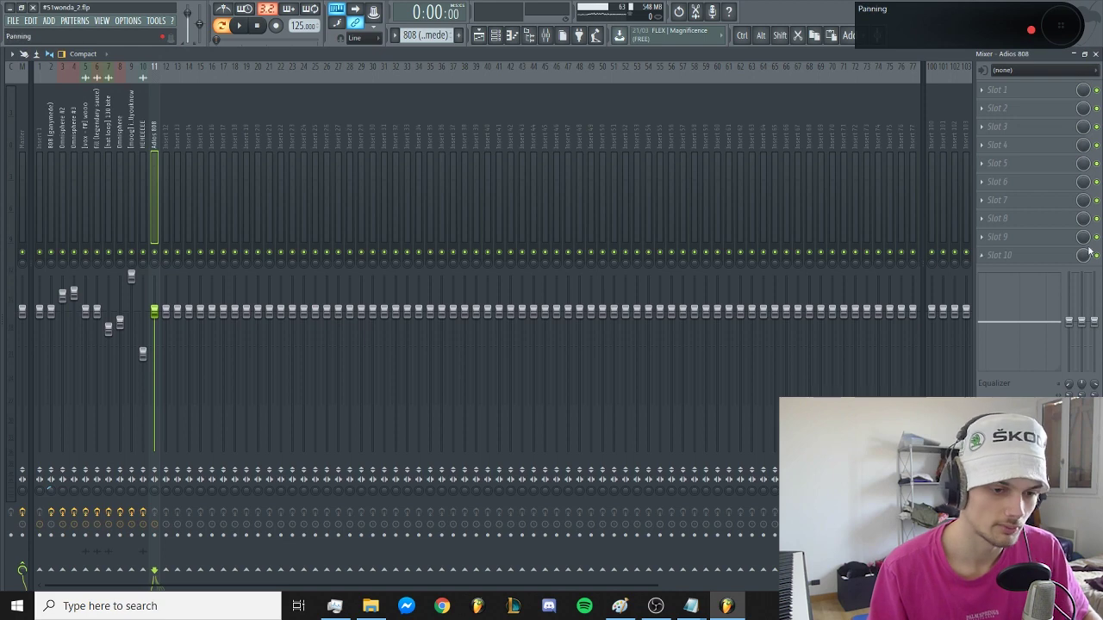
# - Add Fruity parametric EQ 2 to the Adios 808 mixer track, cutting the lows with a high-pass band and boosting the upper mids
pyautogui.click(1026, 150)
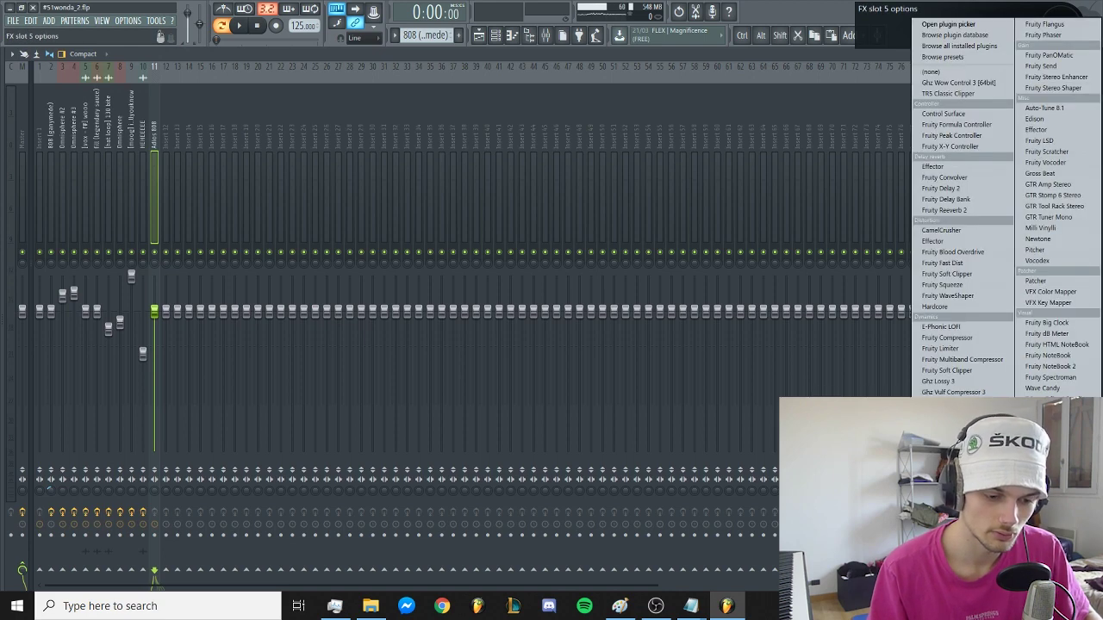
pyautogui.click(957, 457)
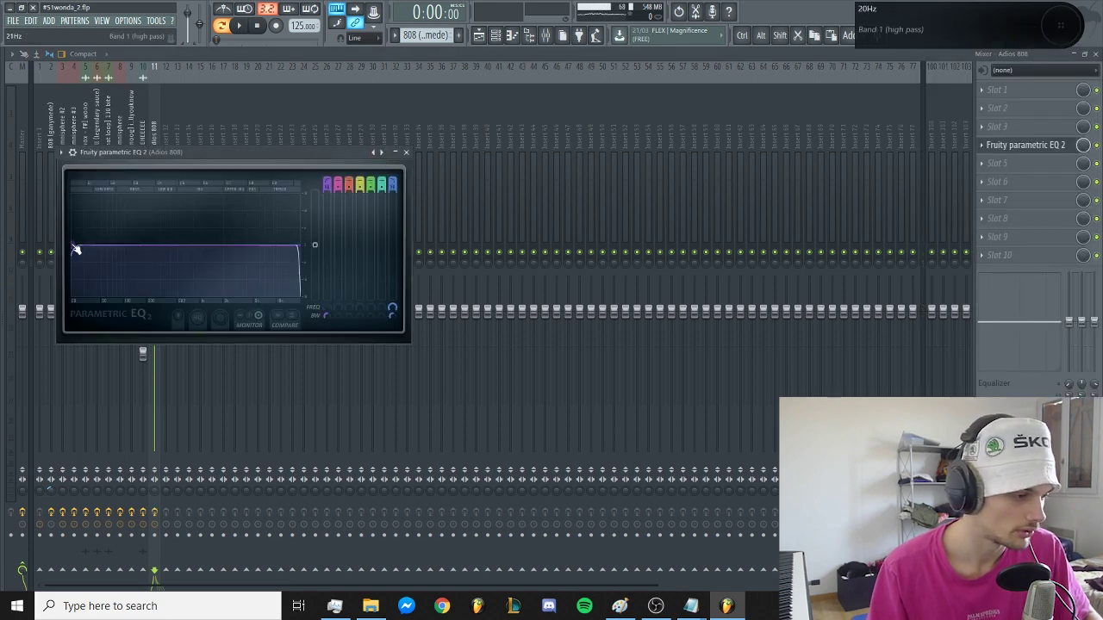
pyautogui.press('space')
pyautogui.moveTo(184, 246); pyautogui.dragTo(195, 246)
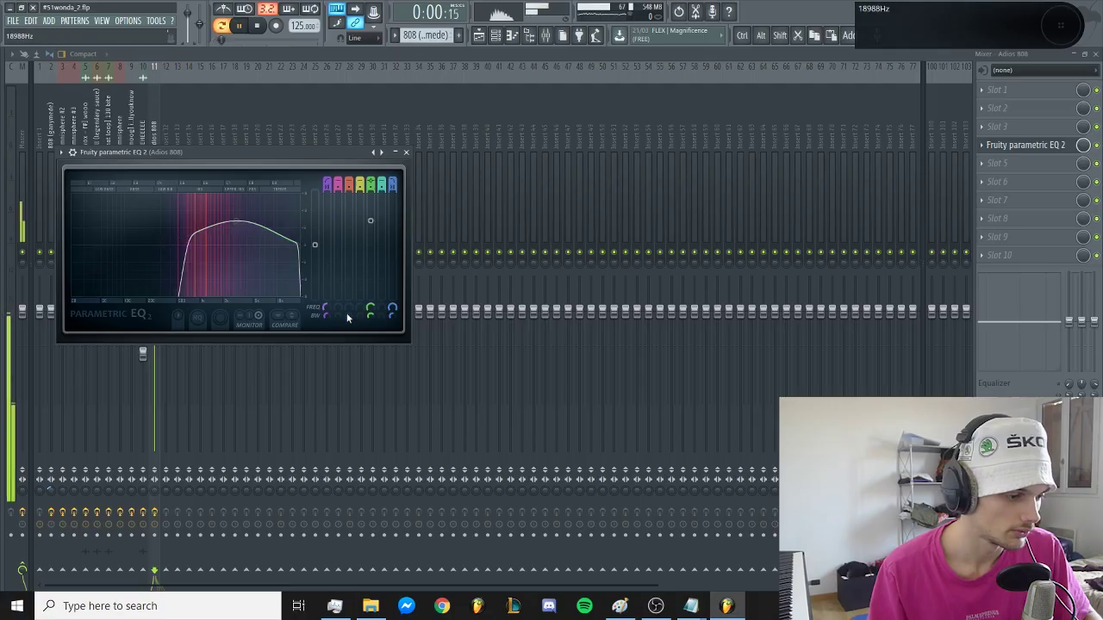
pyautogui.moveTo(371, 221); pyautogui.dragTo(370, 217)
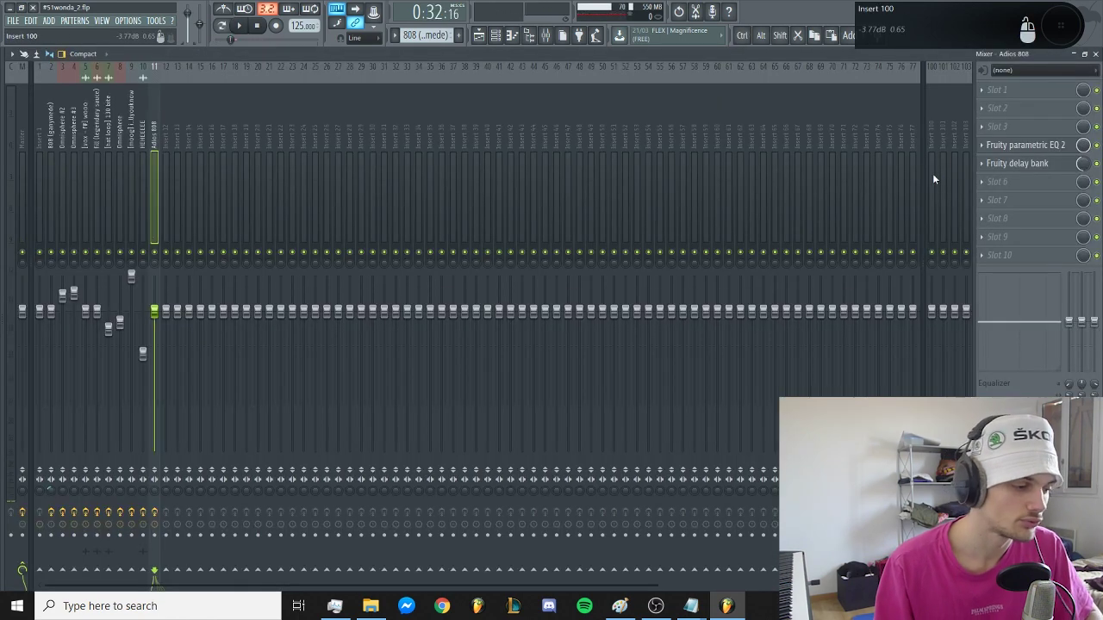
# - Add Fruity Reeverb 2 to the Adios 808 mixer track and choose the Retro Game (Stereo) preset in RC-20 Retro Color
pyautogui.click(1000, 182)
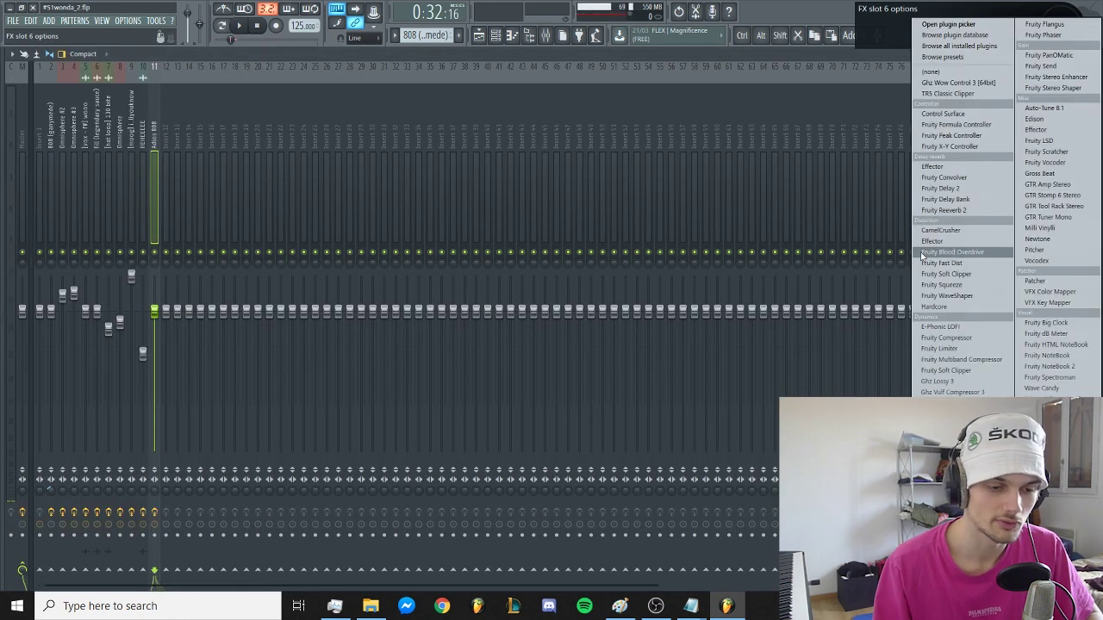
pyautogui.click(939, 209)
pyautogui.click(339, 182)
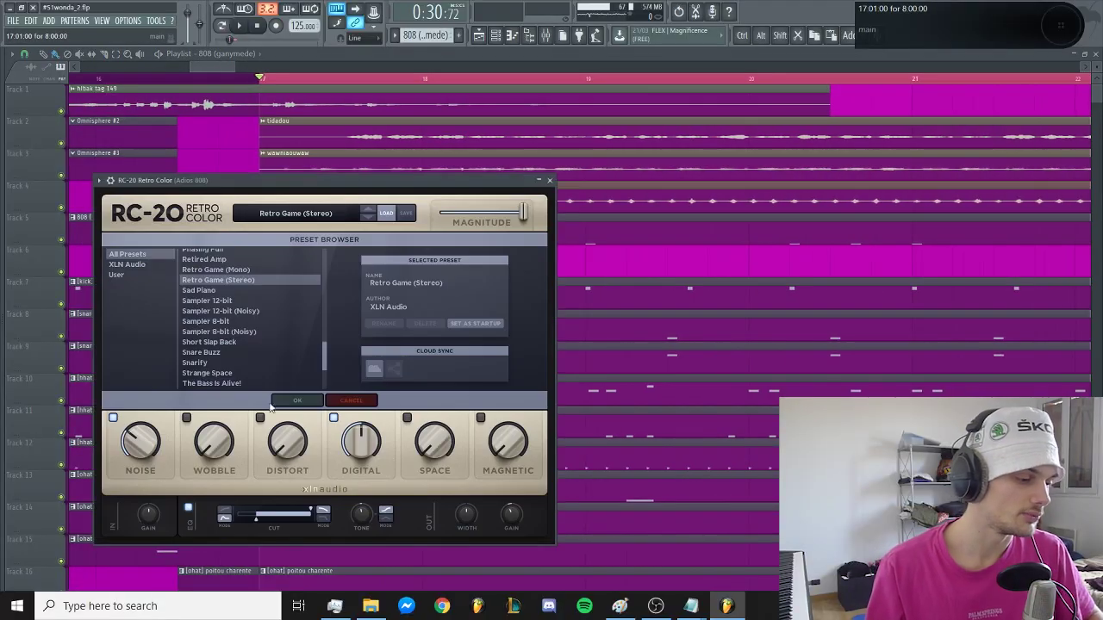
pyautogui.click(549, 181)
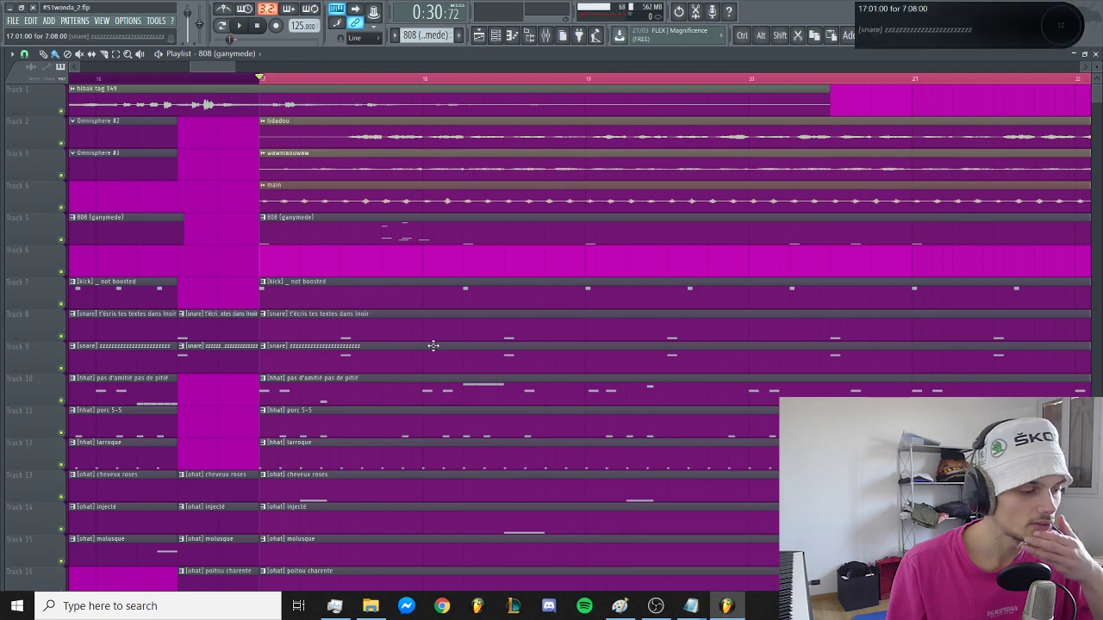
# - Open the TR5 Classic Clipper on the master mixer track to examine its settings
pyautogui.press('F6')
pyautogui.click(272, 123)
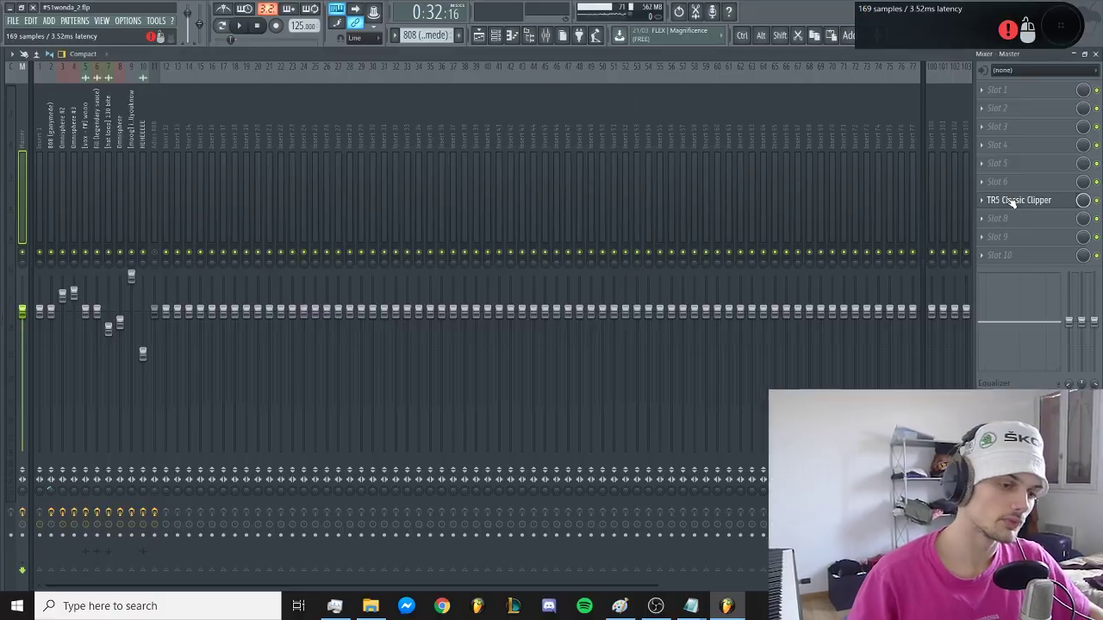
pyautogui.click(1015, 201)
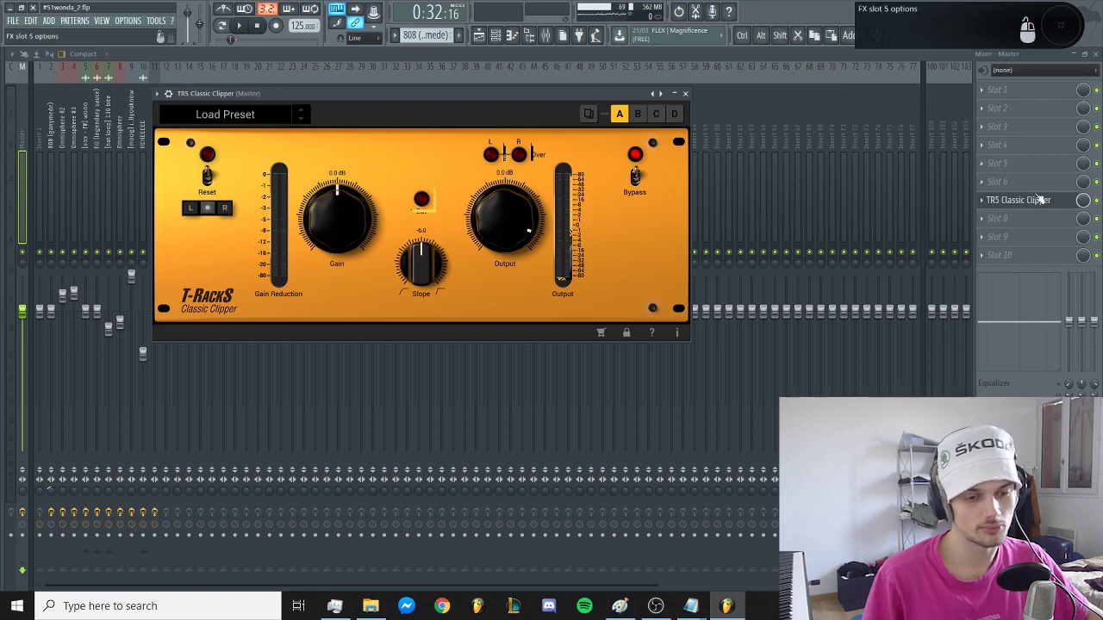
# - Add Fruity Soft Clipper to slot 6 of the master mixer track, ahead of the TR5 Classic Clipper
pyautogui.click(982, 183)
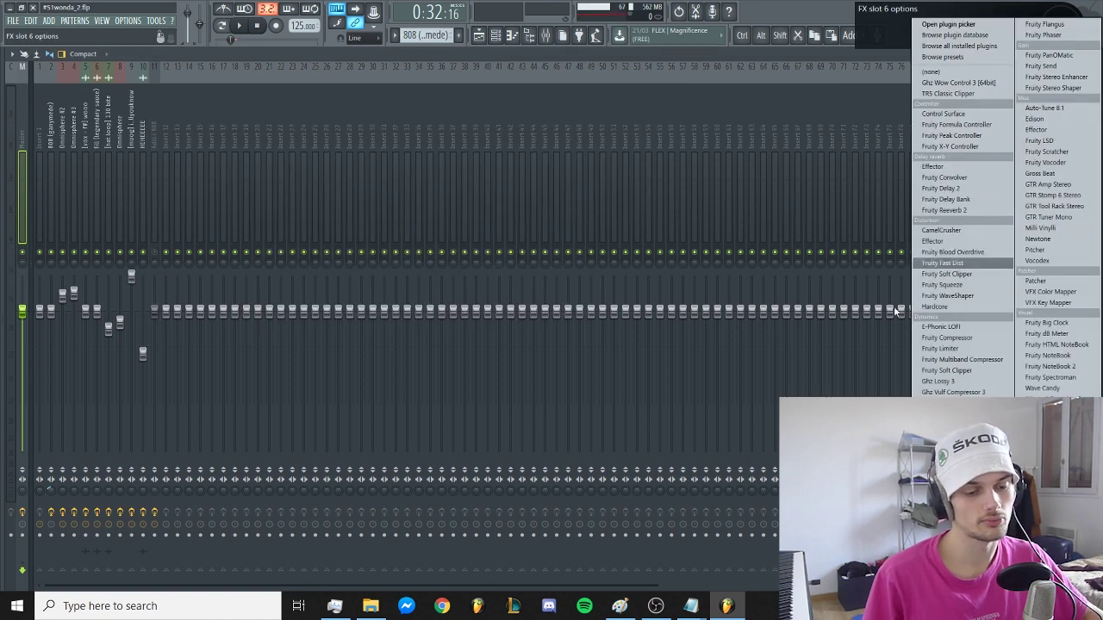
pyautogui.click(955, 379)
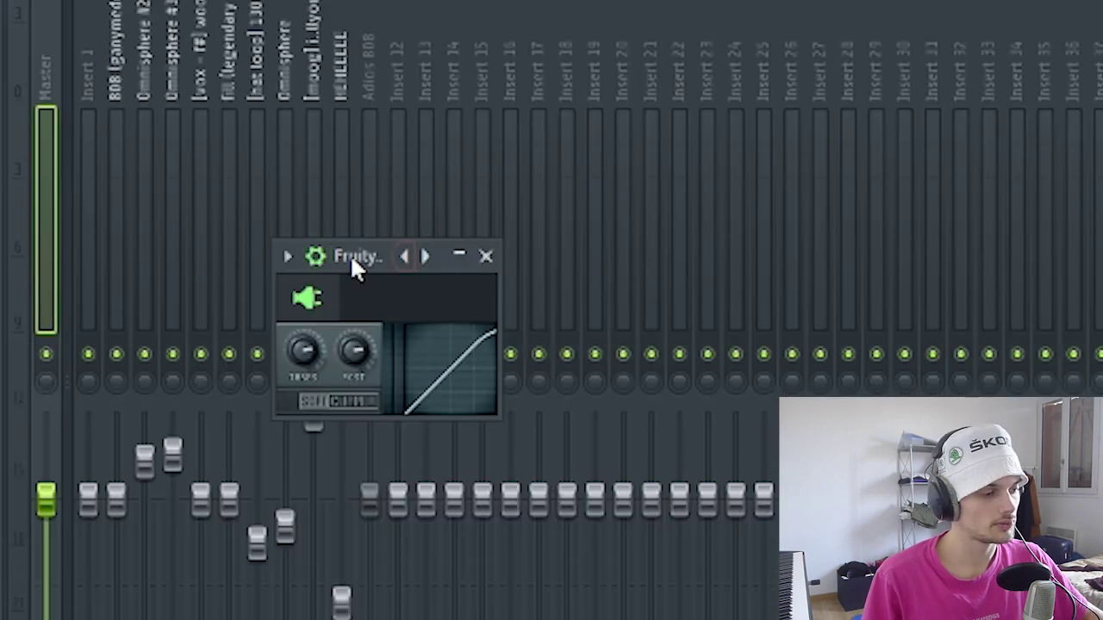
pyautogui.moveTo(354, 256); pyautogui.dragTo(822, 24)
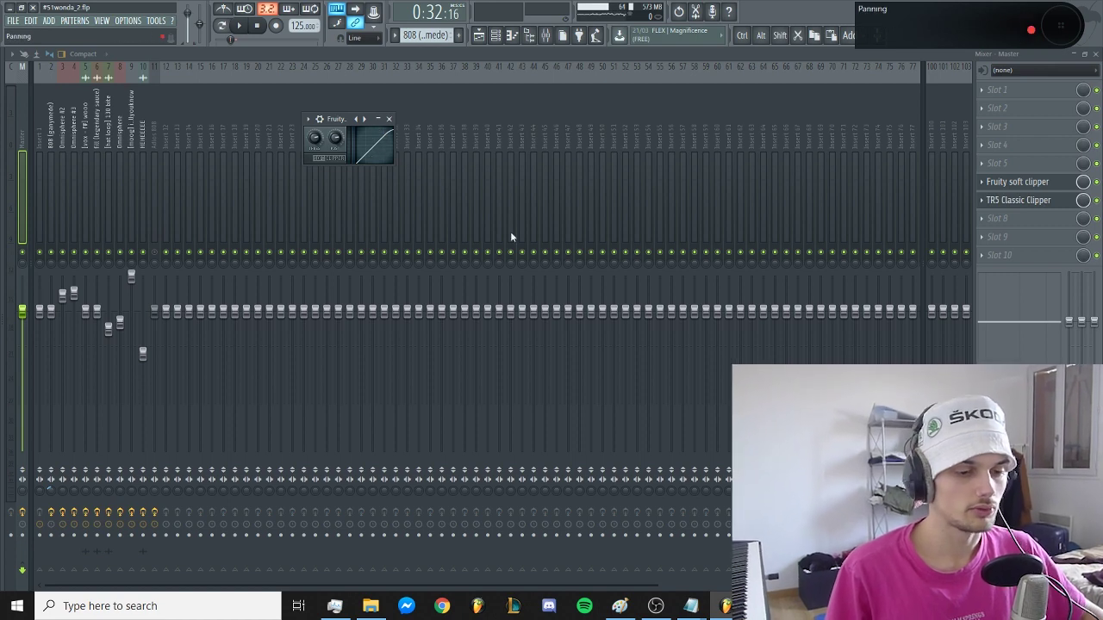
pyautogui.click(1017, 182)
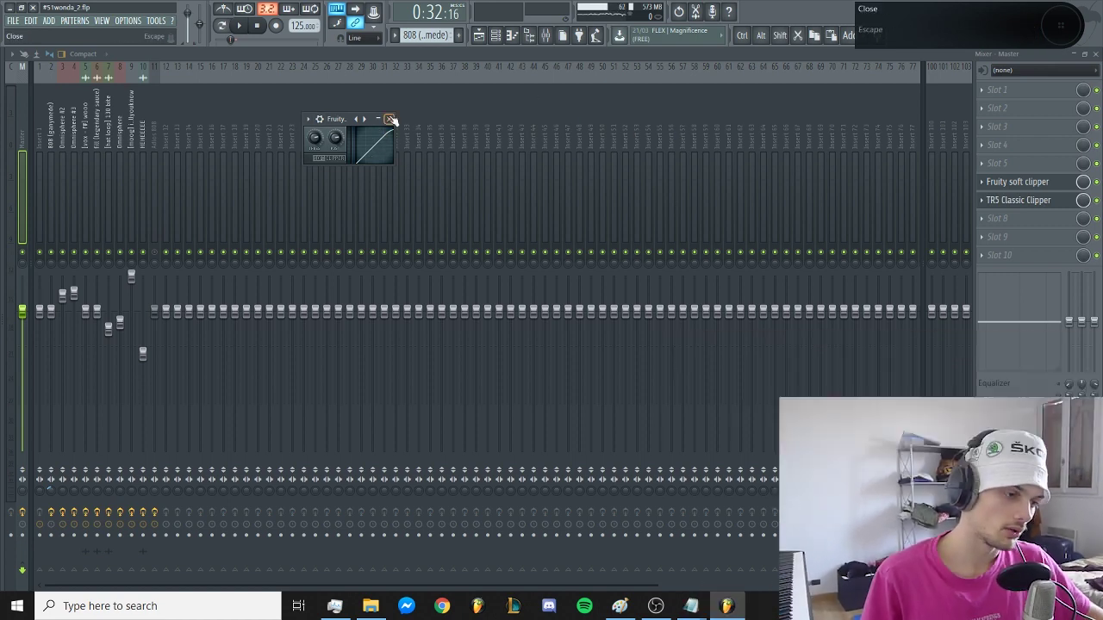
# - Raise the gain of the master track's TR5 Classic Clipper to 4.2 dB
pyautogui.click(1020, 200)
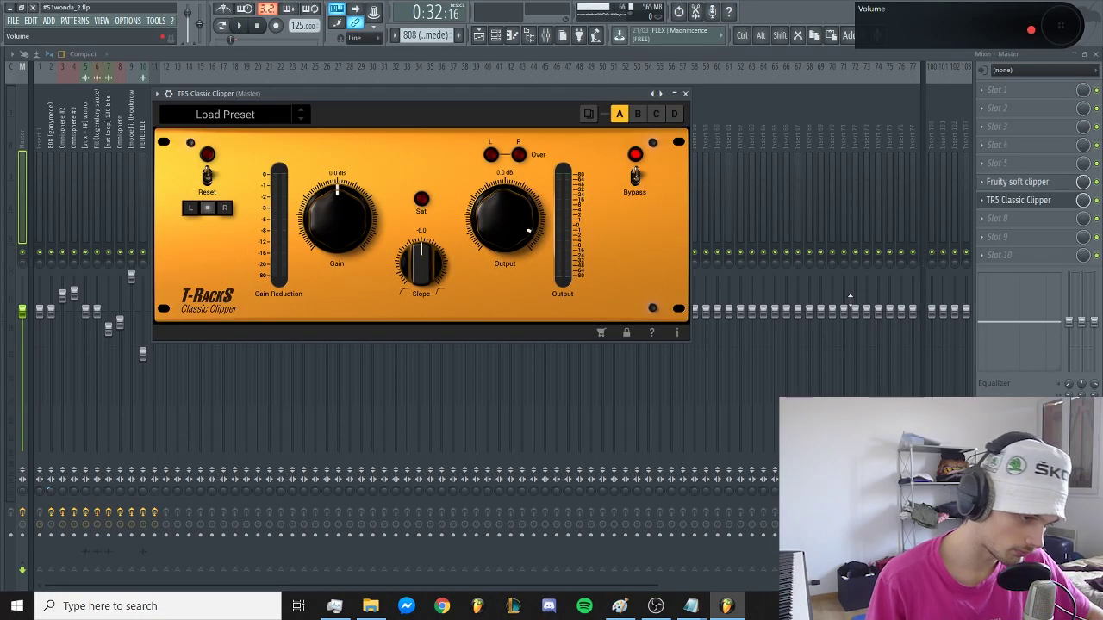
pyautogui.moveTo(342, 246); pyautogui.dragTo(351, 239)
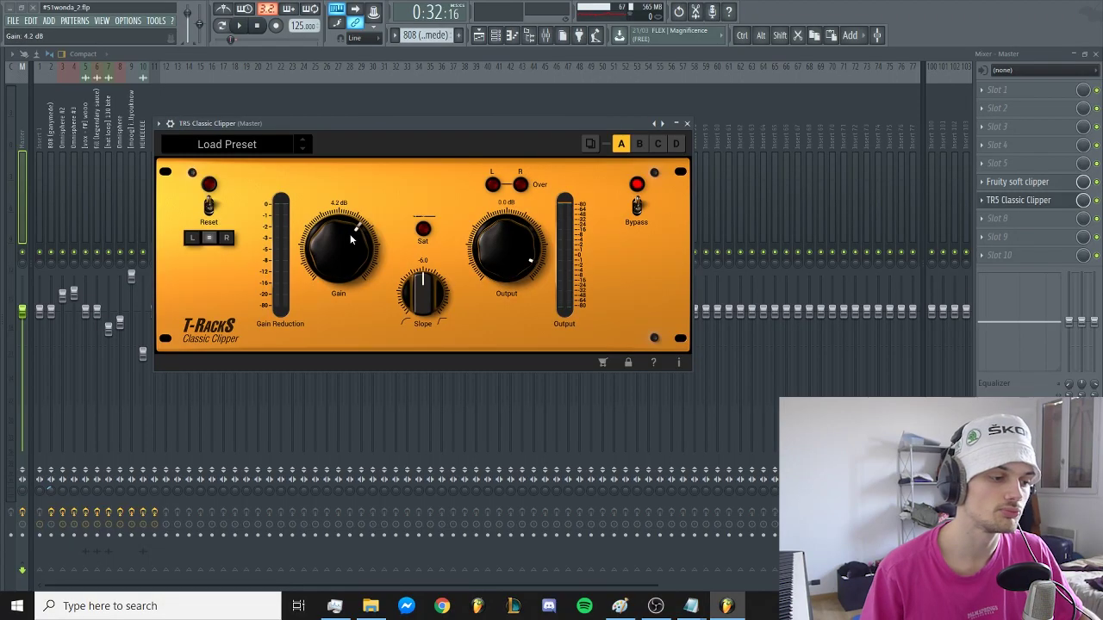
pyautogui.scroll(-3, 351, 240)
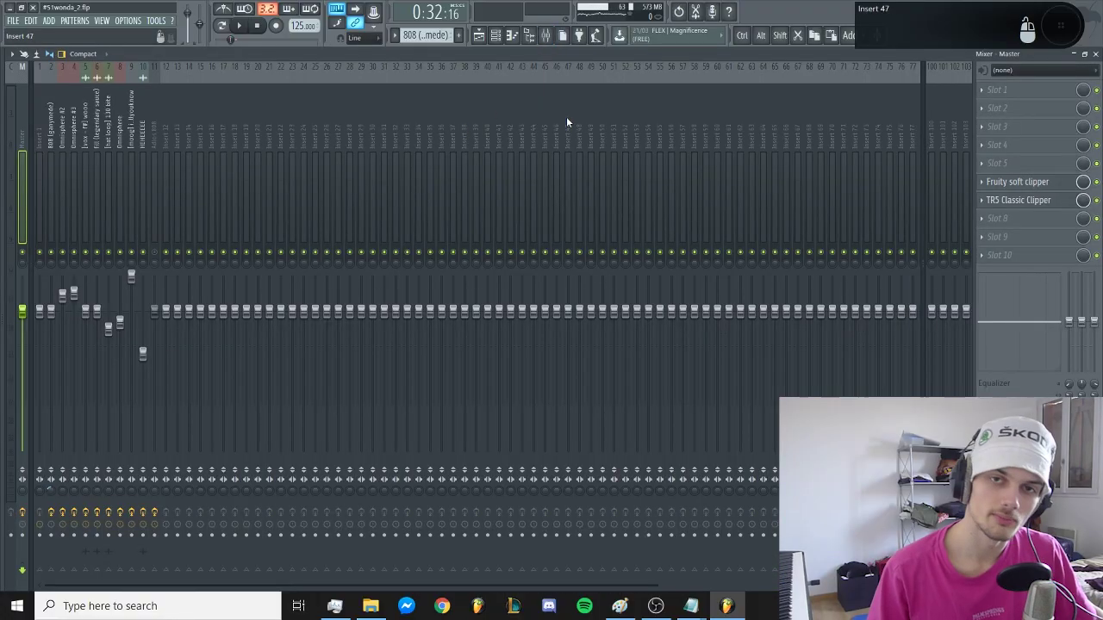
# - Open the plugin choices for effect slot 9 on the Omnisphere #2 mixer track
pyautogui.click(62, 146)
pyautogui.click(1000, 236)
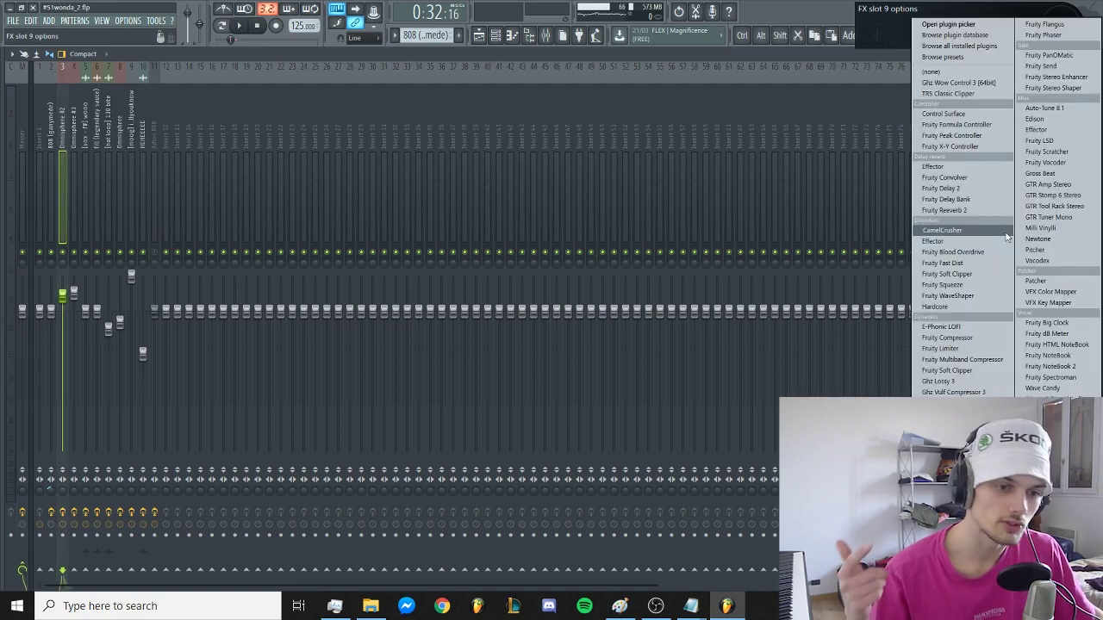